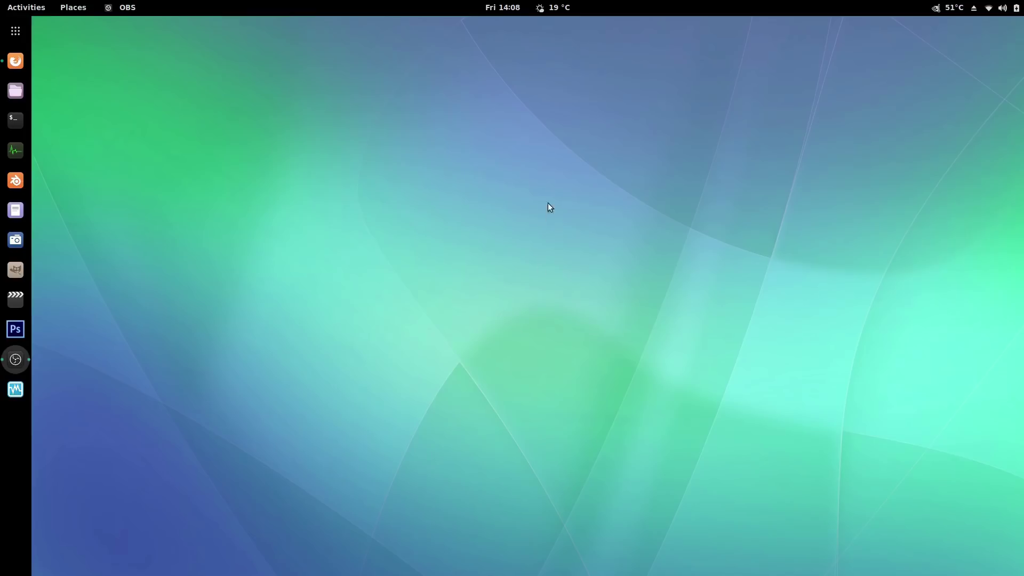
Check which graphics driver is selected under Additional Drivers in Software & Updates, leaving the settings untouched
{"action": "key", "text": "super"}
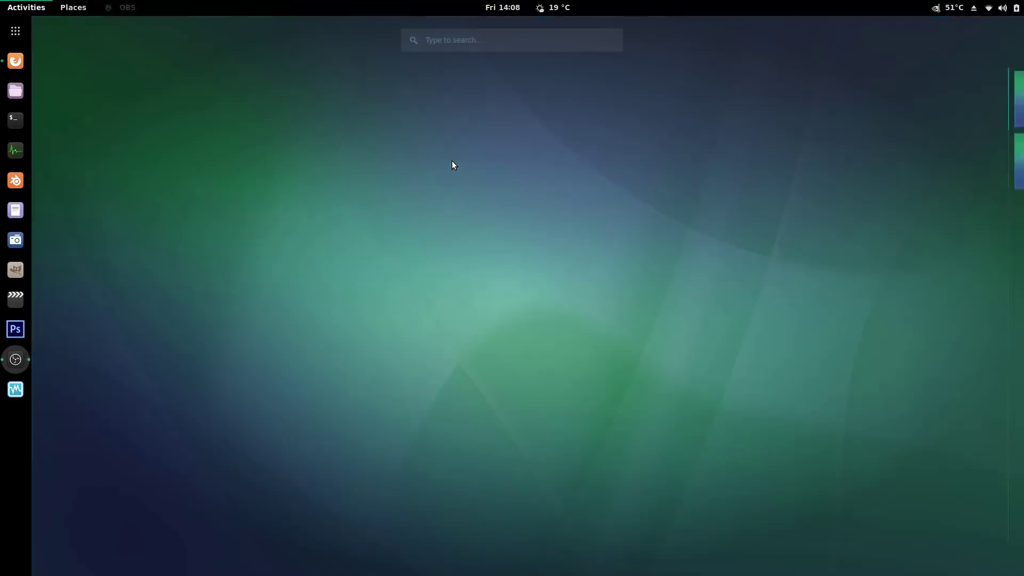
{"action": "type", "text": "soft"}
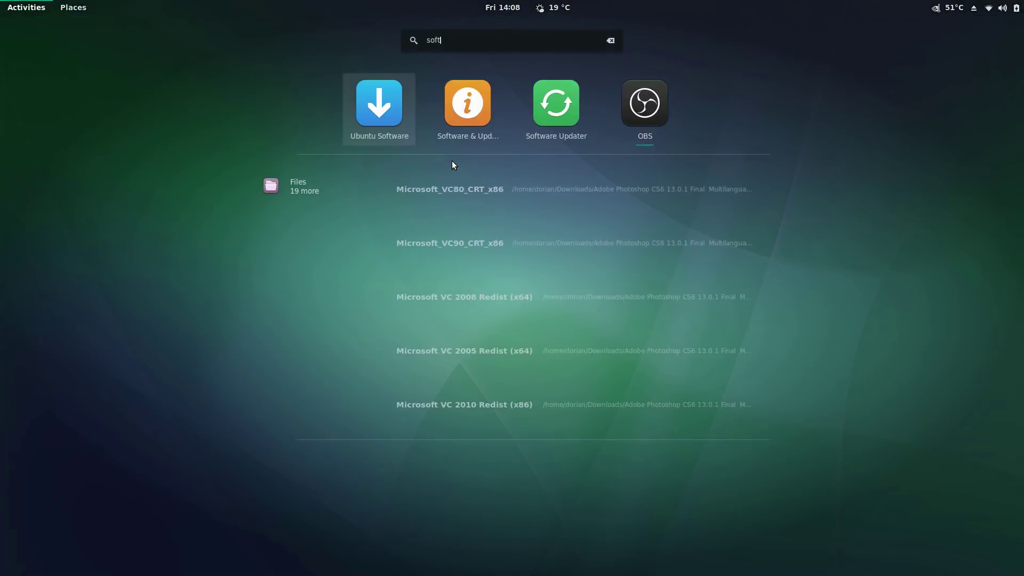
{"action": "key", "text": "Tab"}
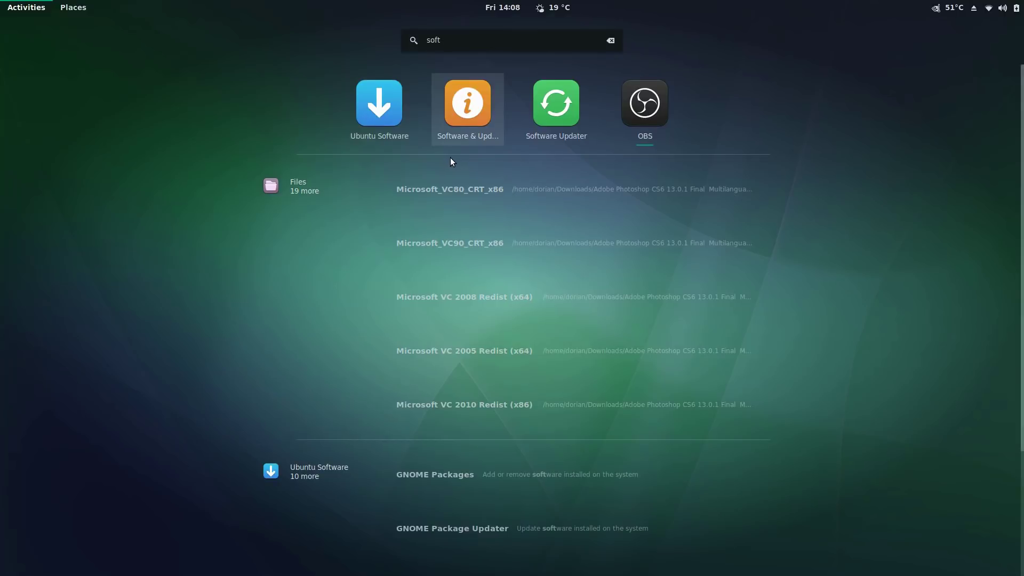
{"action": "left_click", "coordinate": [469, 112]}
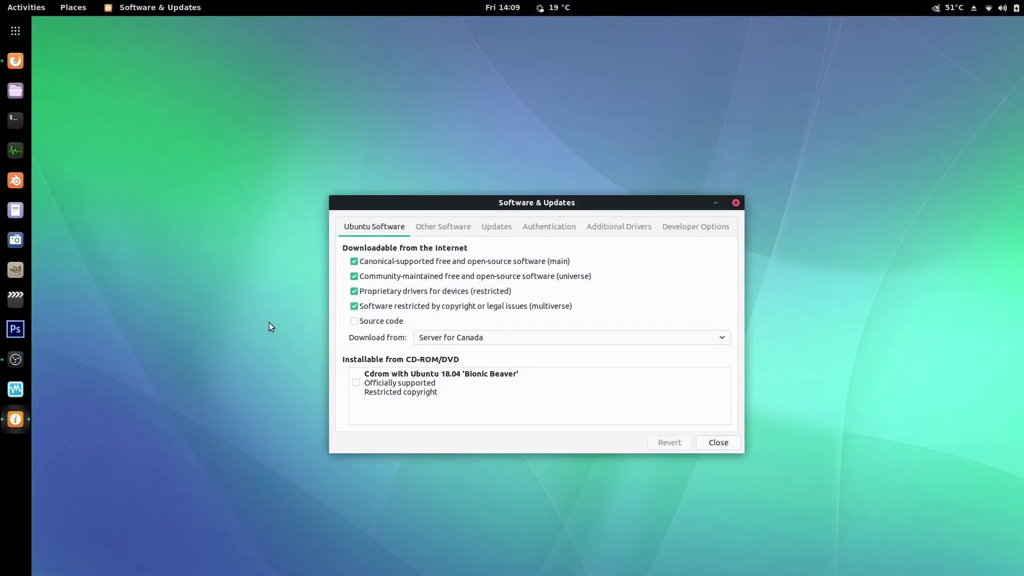
{"action": "left_click", "coordinate": [618, 228]}
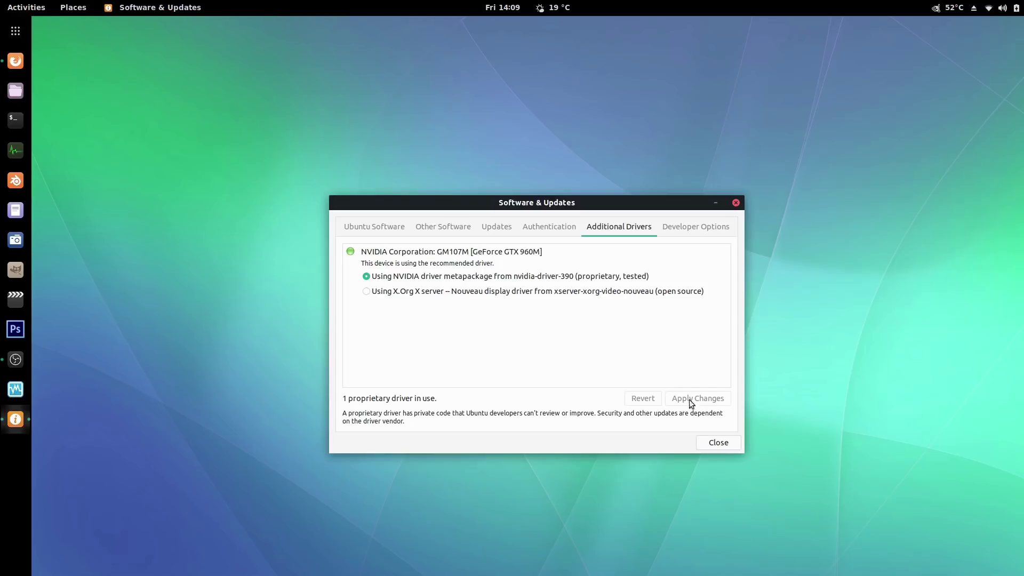
{"action": "left_click", "coordinate": [708, 442]}
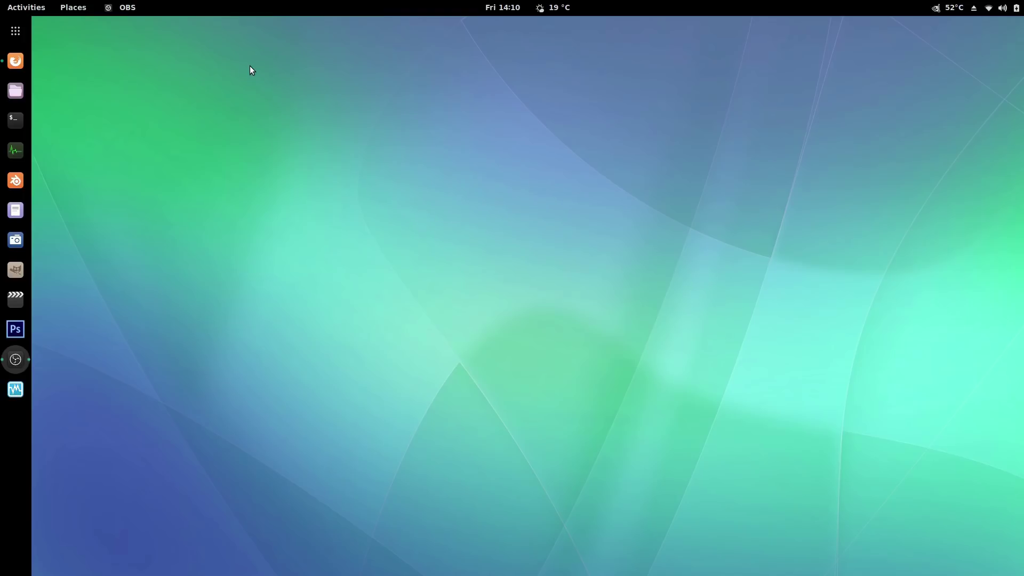
List the computer's PCI devices with lspci in a new terminal with enlarged text
{"action": "left_click", "coordinate": [15, 120]}
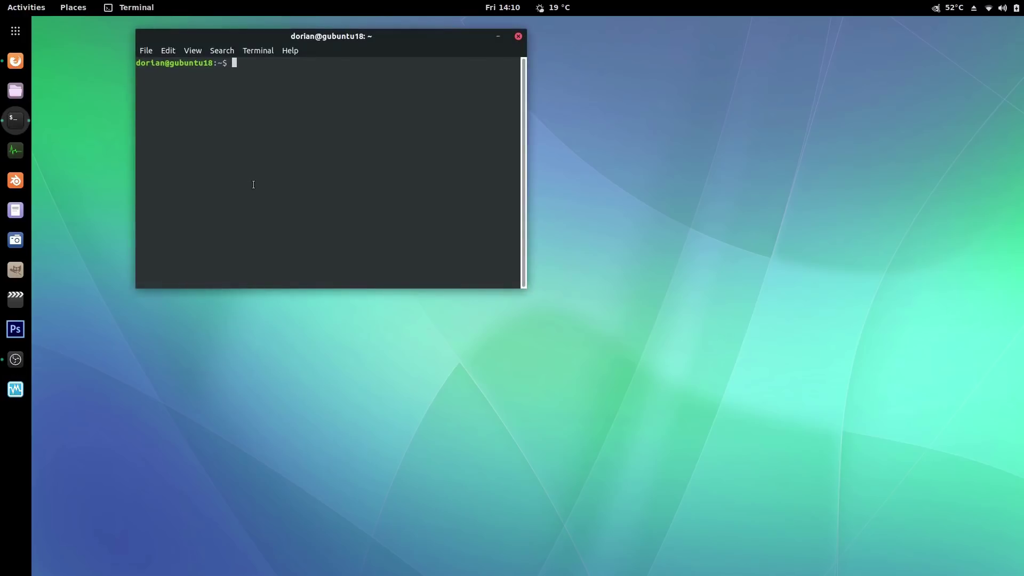
{"action": "key", "text": "ctrl+plus"}
{"action": "key", "text": "ctrl+plus"}
{"action": "key", "text": "ctrl+plus"}
{"action": "key", "text": "ctrl+plus"}
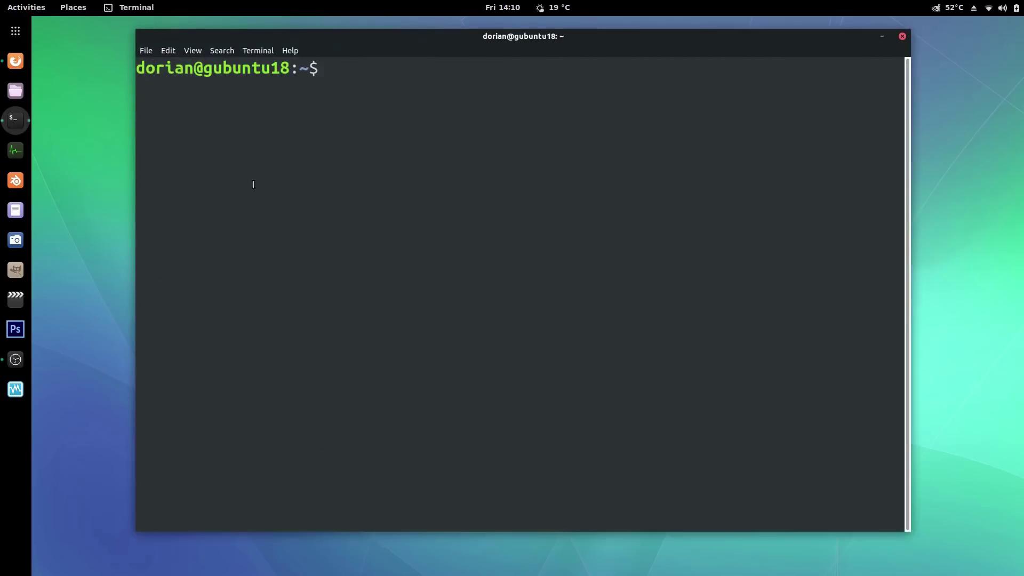
{"action": "type", "text": "lspci"}
{"action": "key", "text": "Return"}
{"action": "key", "text": "ctrl+minus"}
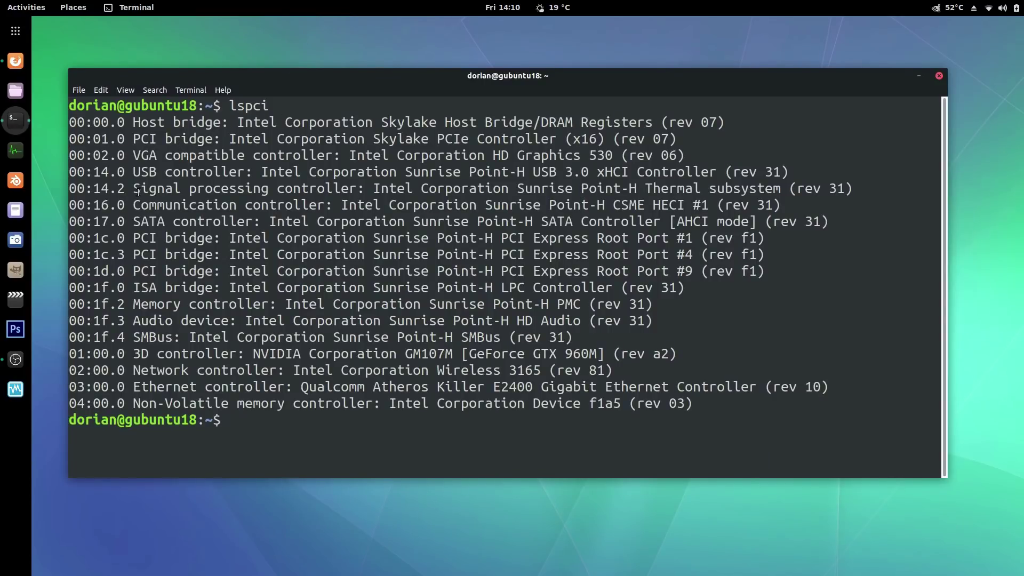
Highlight the VGA compatible controller entry and the NVIDIA 3D controller entry in the lspci output
{"action": "left_click_drag", "start_coordinate": [131, 159], "coordinate": [691, 156]}
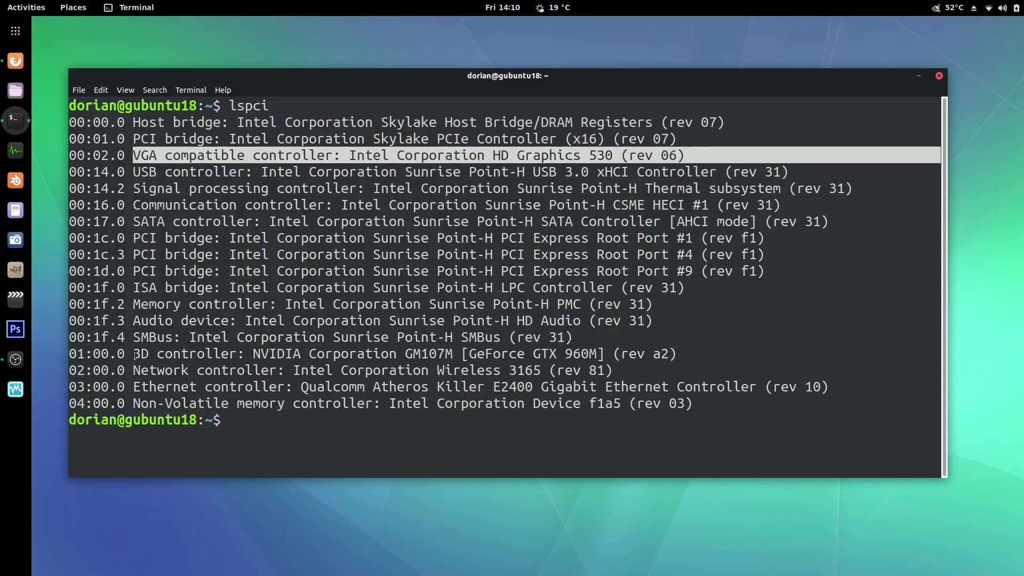
{"action": "left_click_drag", "start_coordinate": [133, 354], "coordinate": [678, 355]}
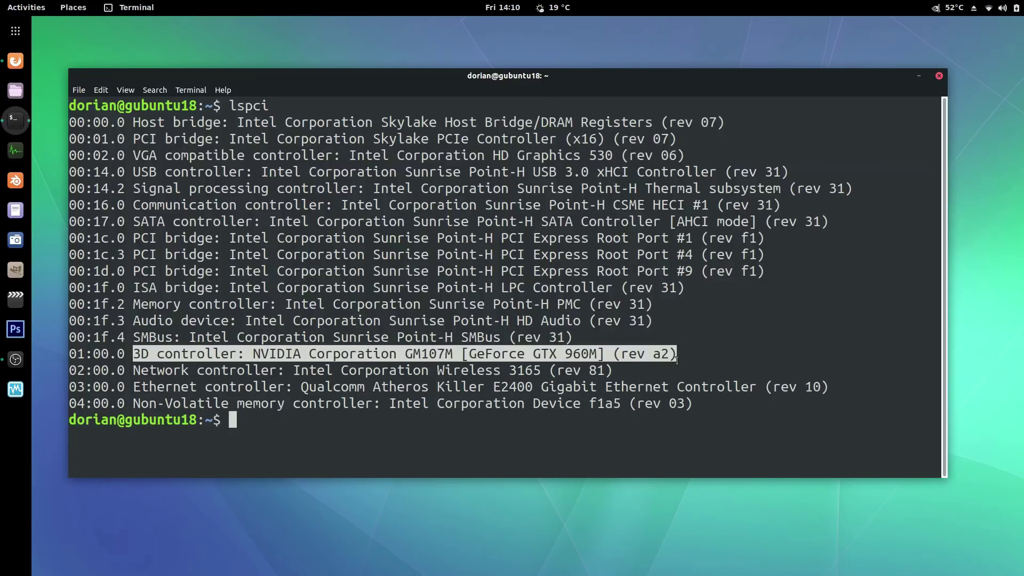
{"action": "left_click", "coordinate": [629, 359]}
Run lspci -k to list the PCI devices together with their kernel drivers
{"action": "key", "text": "Up"}
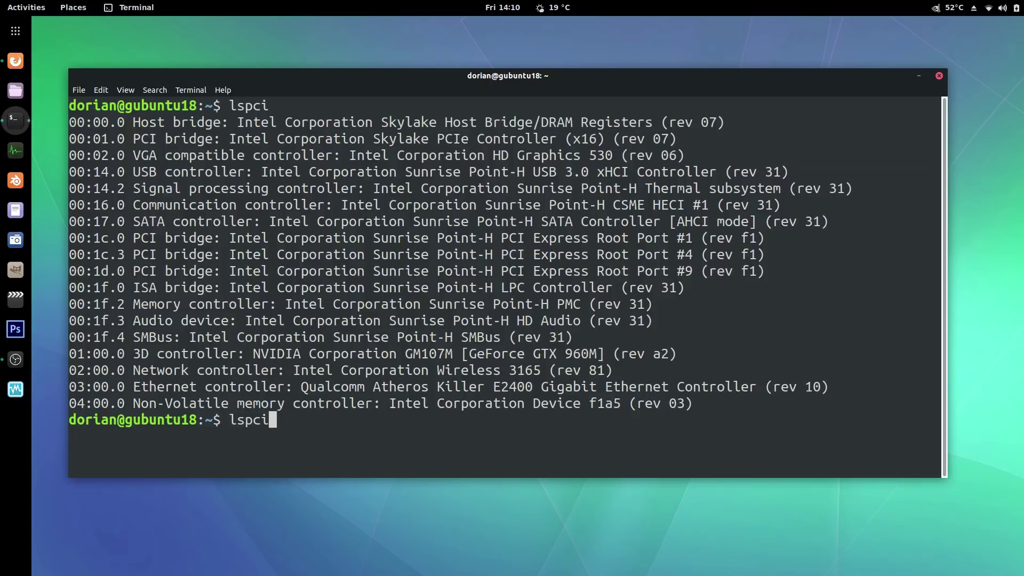
{"action": "type", "text": "-k"}
{"action": "left_click_drag", "start_coordinate": [339, 155], "coordinate": [563, 134]}
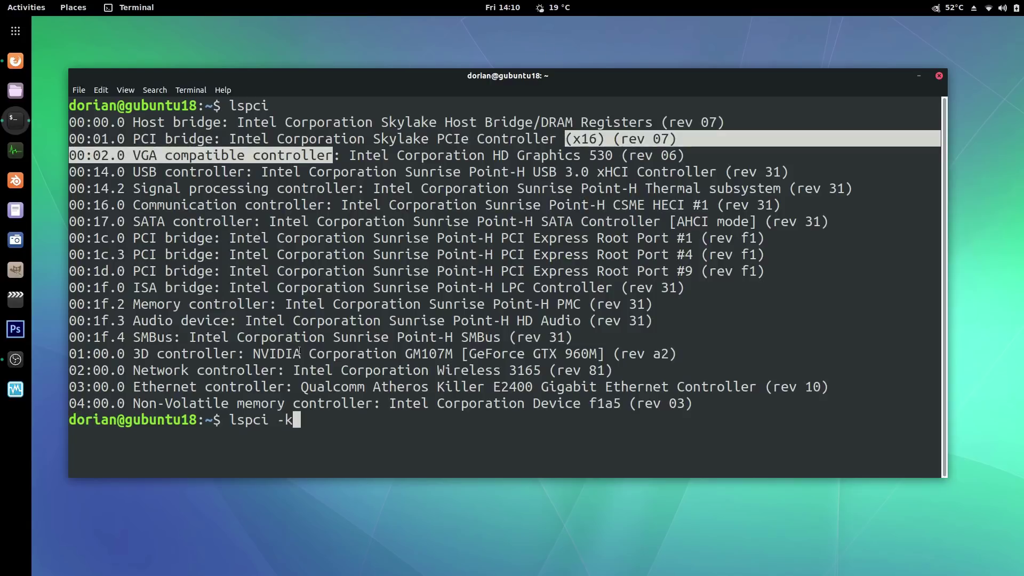
{"action": "left_click_drag", "start_coordinate": [299, 351], "coordinate": [344, 355]}
{"action": "left_click", "coordinate": [338, 420]}
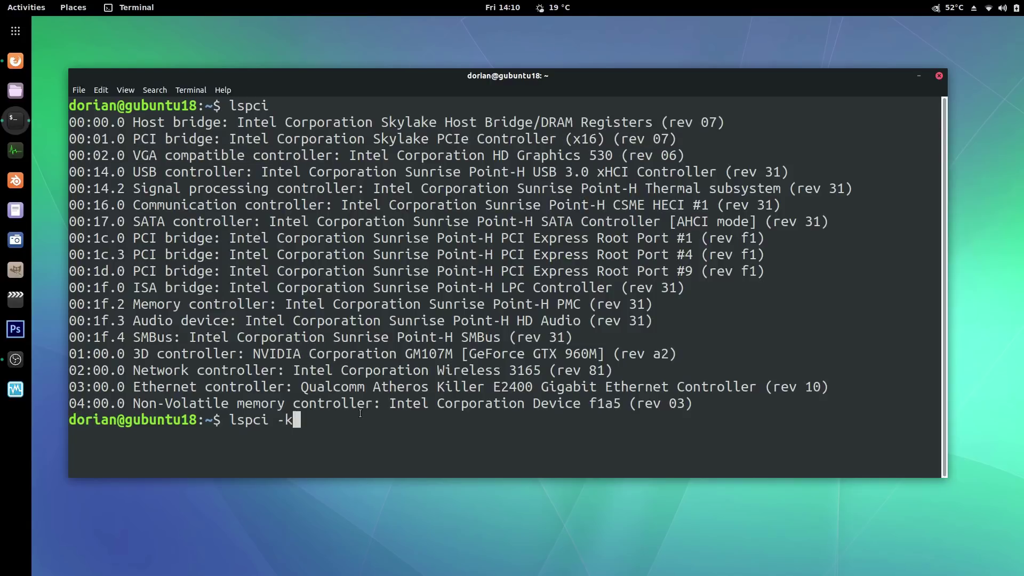
{"action": "key", "text": "Return"}
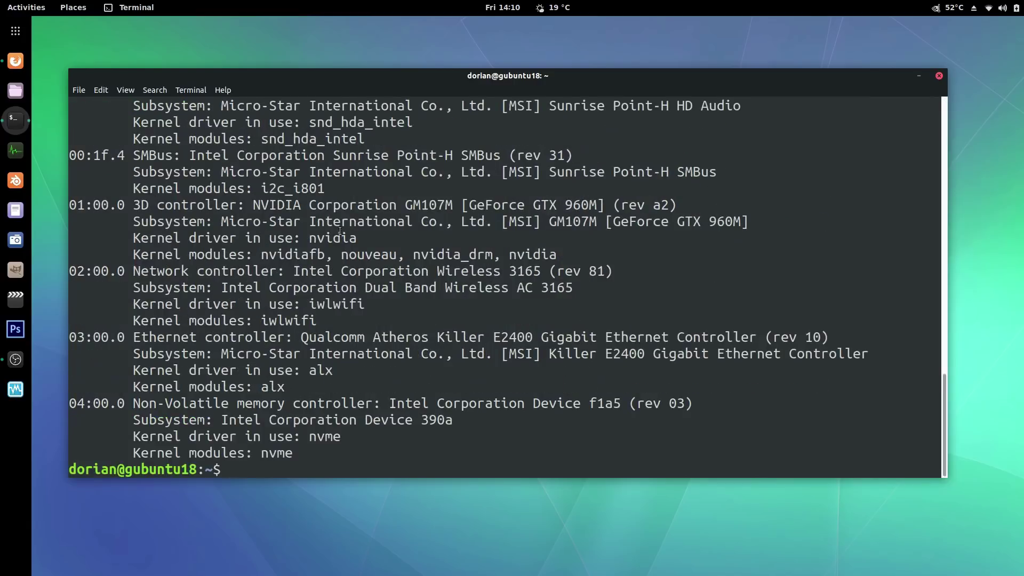
Examine the kernel driver in use for the Intel VGA controller and the NVIDIA 3D controller in the output
{"action": "scroll", "coordinate": [339, 231], "scroll_direction": "up", "scroll_amount": 7}
{"action": "scroll", "coordinate": [340, 231], "scroll_direction": "up", "scroll_amount": 7}
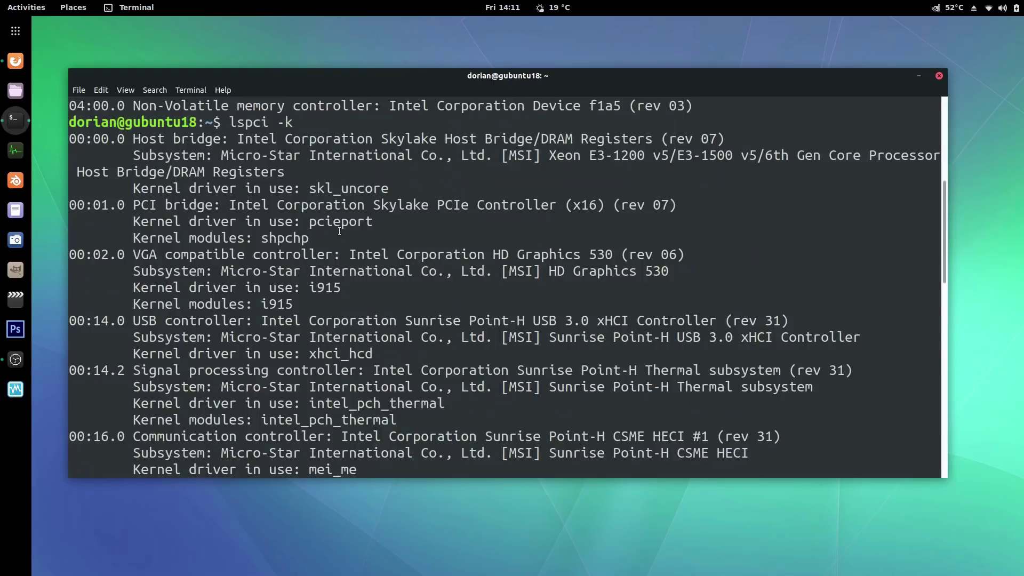
{"action": "left_click_drag", "start_coordinate": [133, 254], "coordinate": [470, 256]}
{"action": "left_click_drag", "start_coordinate": [246, 288], "coordinate": [335, 289]}
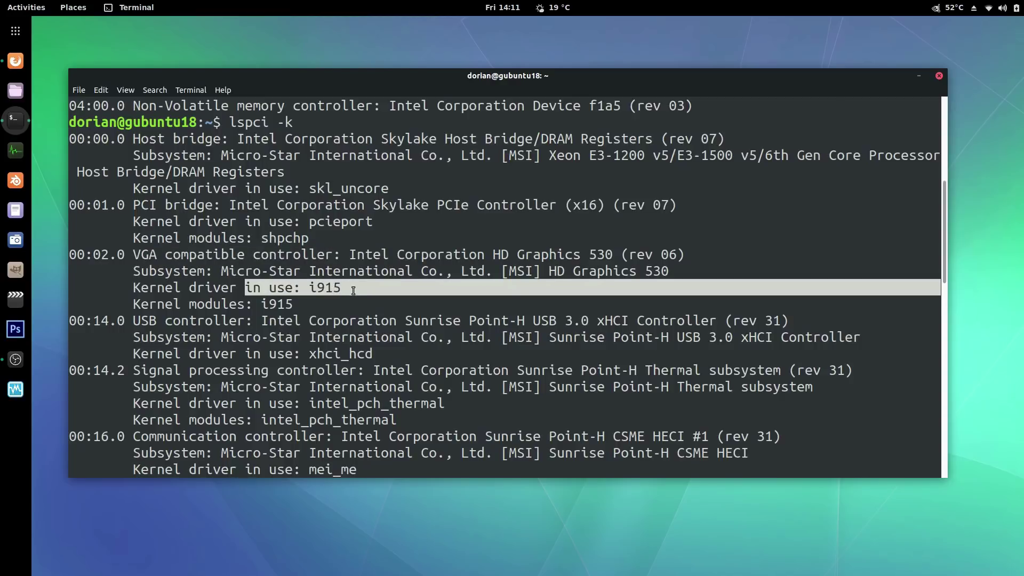
{"action": "scroll", "coordinate": [354, 291], "scroll_direction": "down", "scroll_amount": 8}
{"action": "scroll", "coordinate": [354, 291], "scroll_direction": "down", "scroll_amount": 4}
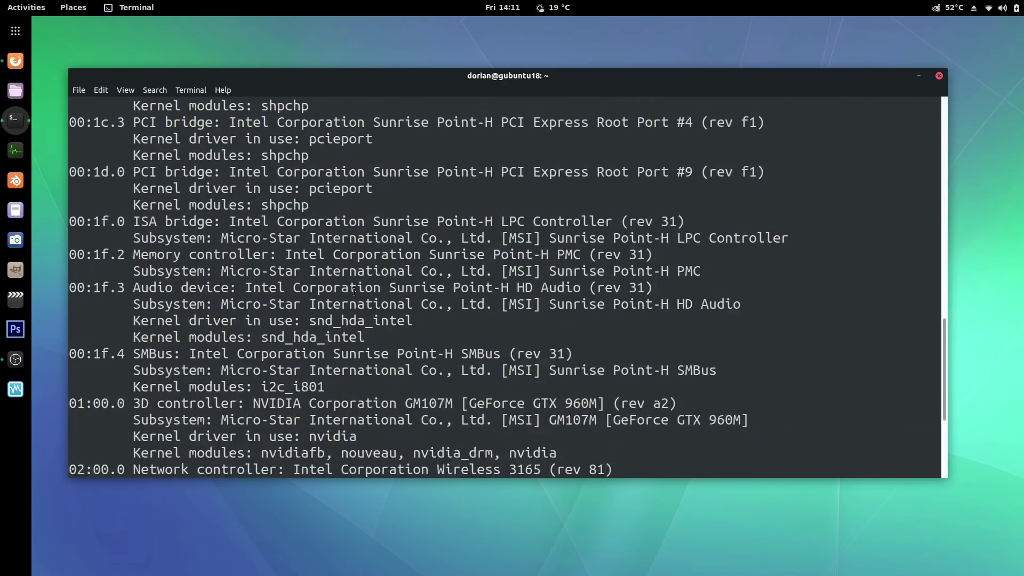
{"action": "left_click_drag", "start_coordinate": [253, 304], "coordinate": [599, 310]}
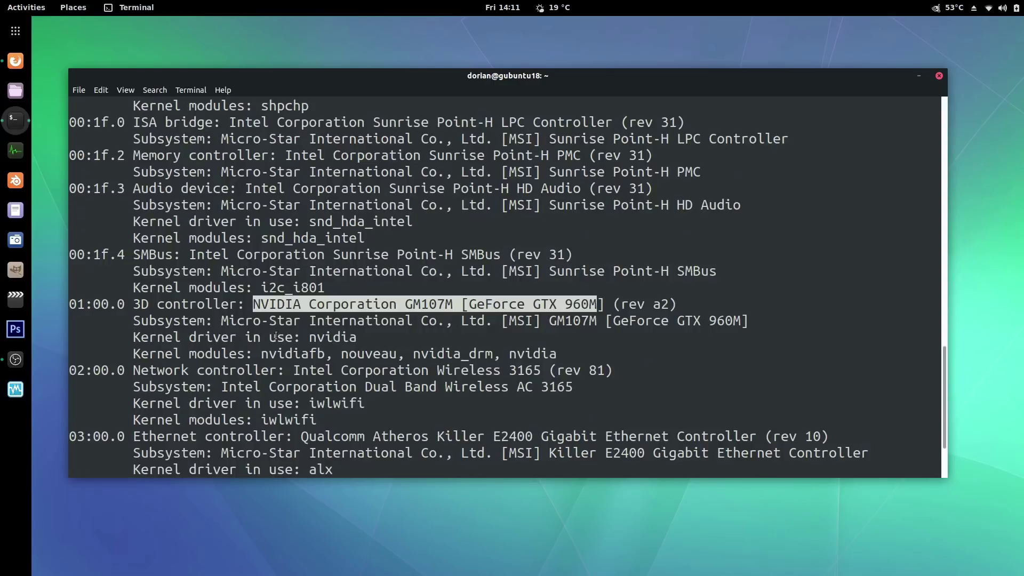
{"action": "double_click", "coordinate": [319, 339]}
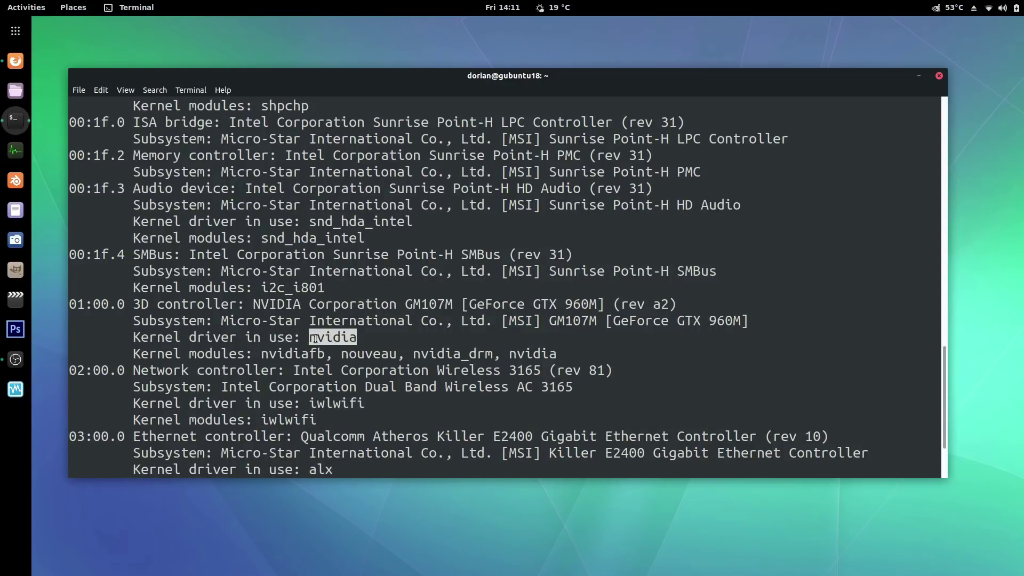
{"action": "left_click_drag", "start_coordinate": [348, 354], "coordinate": [353, 354]}
Run glxinfo and look through its full output
{"action": "type", "text": "g"}
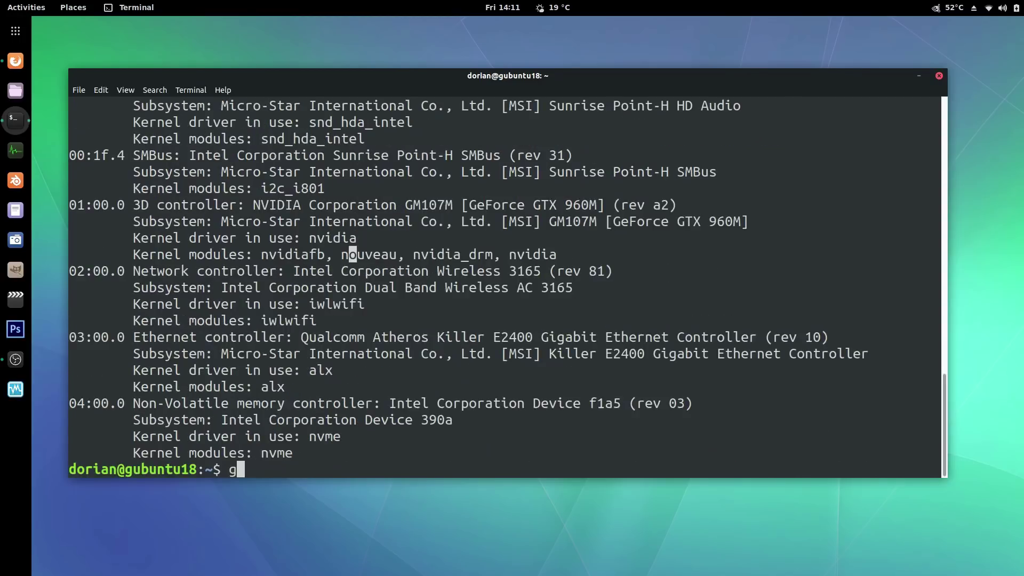
{"action": "type", "text": "lxinfo"}
{"action": "key", "text": "Return"}
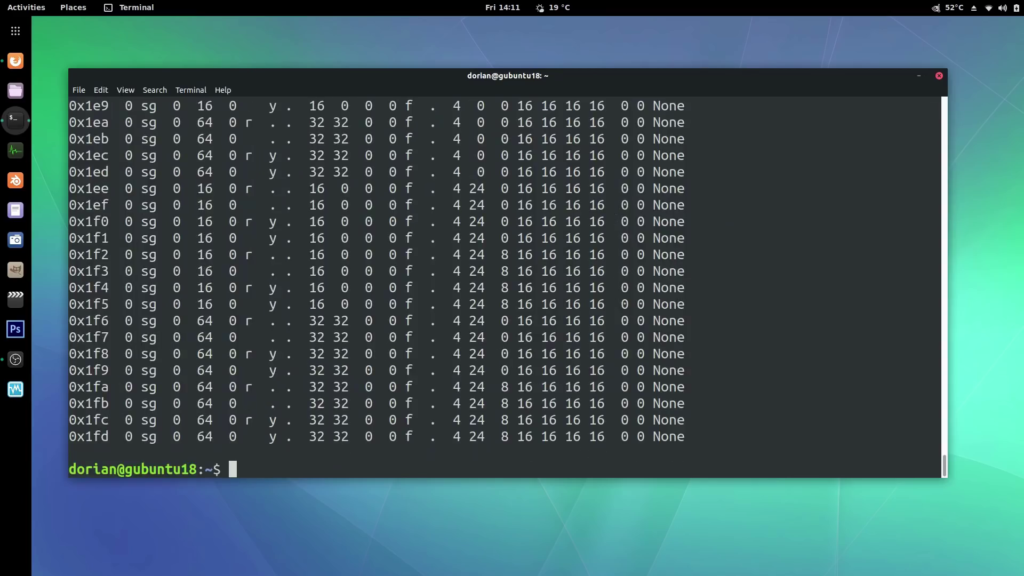
{"action": "scroll", "coordinate": [409, 236], "scroll_direction": "up", "scroll_amount": 8}
{"action": "scroll", "coordinate": [409, 236], "scroll_direction": "down", "scroll_amount": 7}
{"action": "scroll", "coordinate": [410, 236], "scroll_direction": "down", "scroll_amount": 1}
Run glxinfo | grep OpenGL and highlight the OpenGL vendor, renderer and core profile version lines
{"action": "key", "text": "Up"}
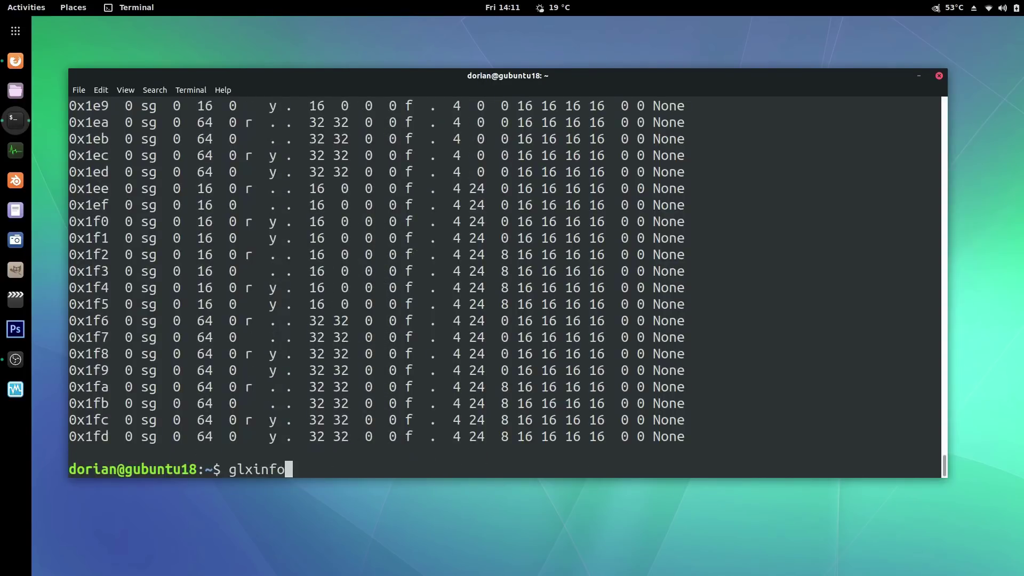
{"action": "type", "text": "| grep OpenGL"}
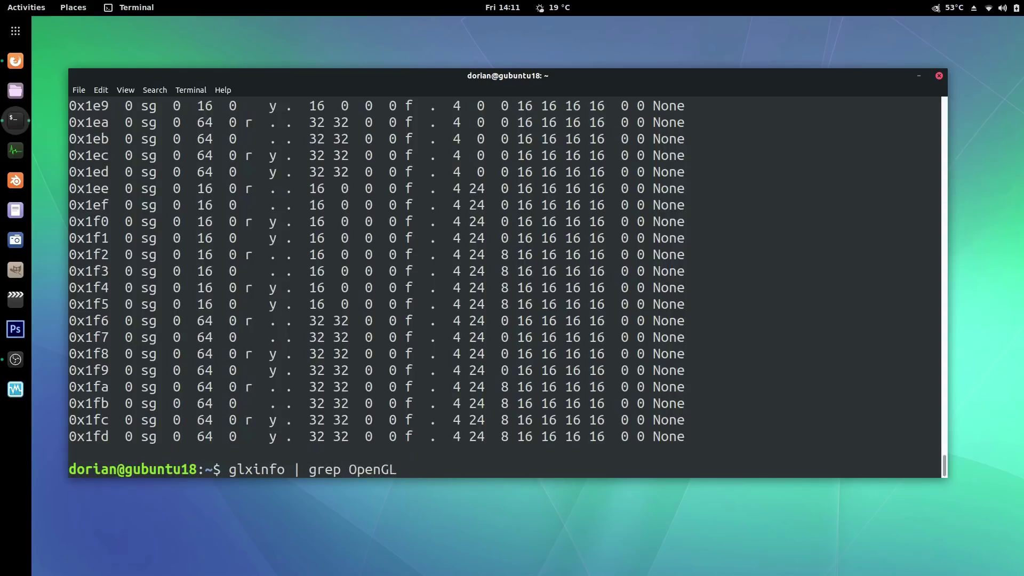
{"action": "key", "text": "Return"}
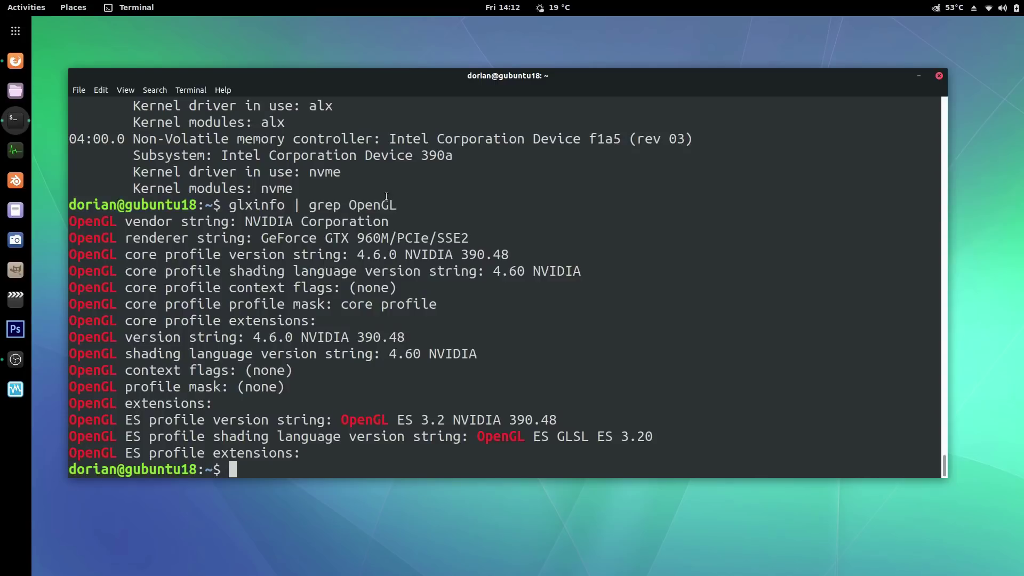
{"action": "left_click_drag", "start_coordinate": [271, 221], "coordinate": [511, 255]}
{"action": "left_click", "coordinate": [320, 329]}
Run lshw -C display and highlight the product and driver of the NVIDIA 3D controller
{"action": "type", "text": "lshw -C display"}
{"action": "key", "text": "Return"}
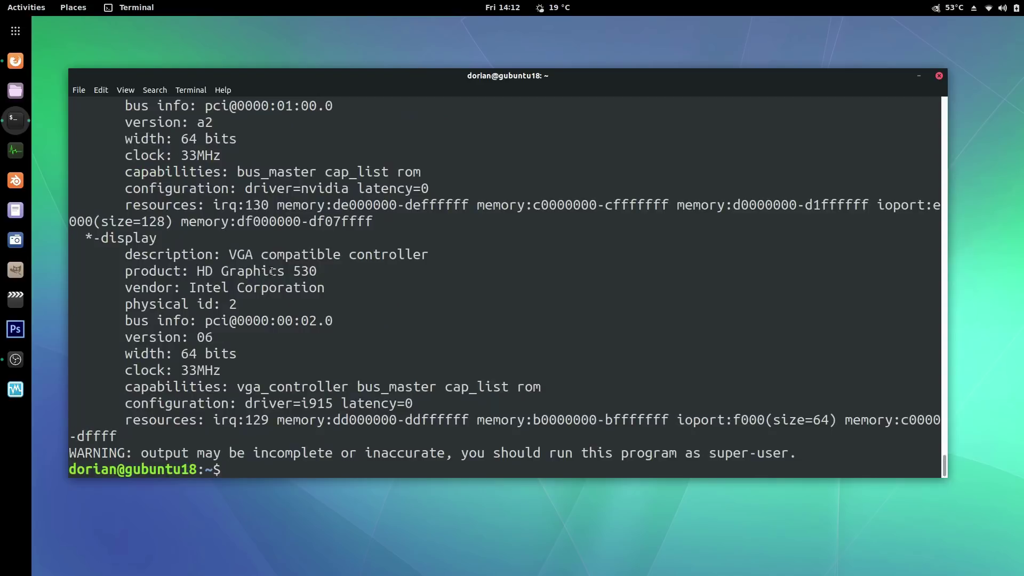
{"action": "scroll", "coordinate": [272, 272], "scroll_direction": "up", "scroll_amount": 4}
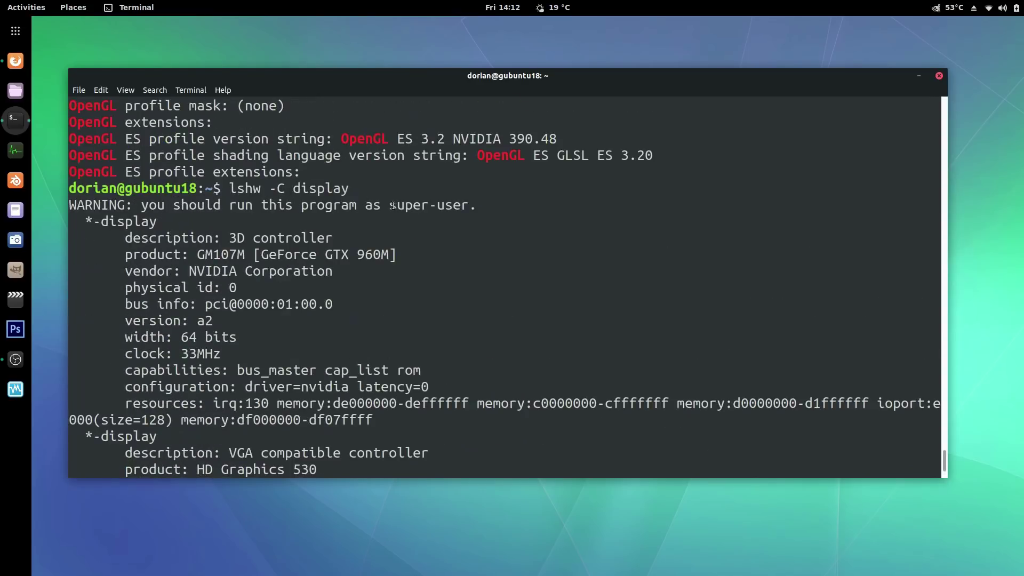
{"action": "scroll", "coordinate": [389, 214], "scroll_direction": "down", "scroll_amount": 2}
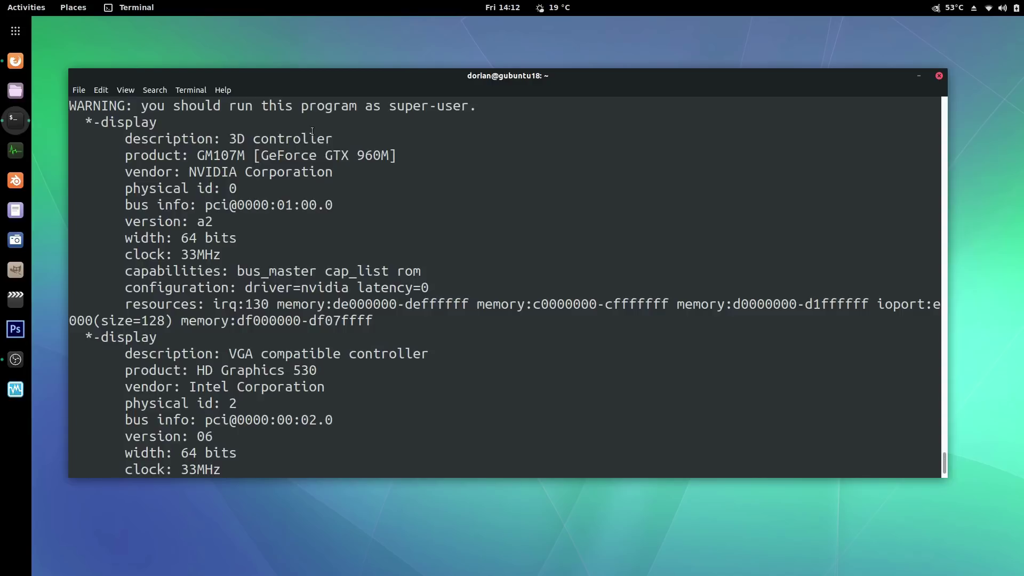
{"action": "left_click_drag", "start_coordinate": [325, 155], "coordinate": [388, 152]}
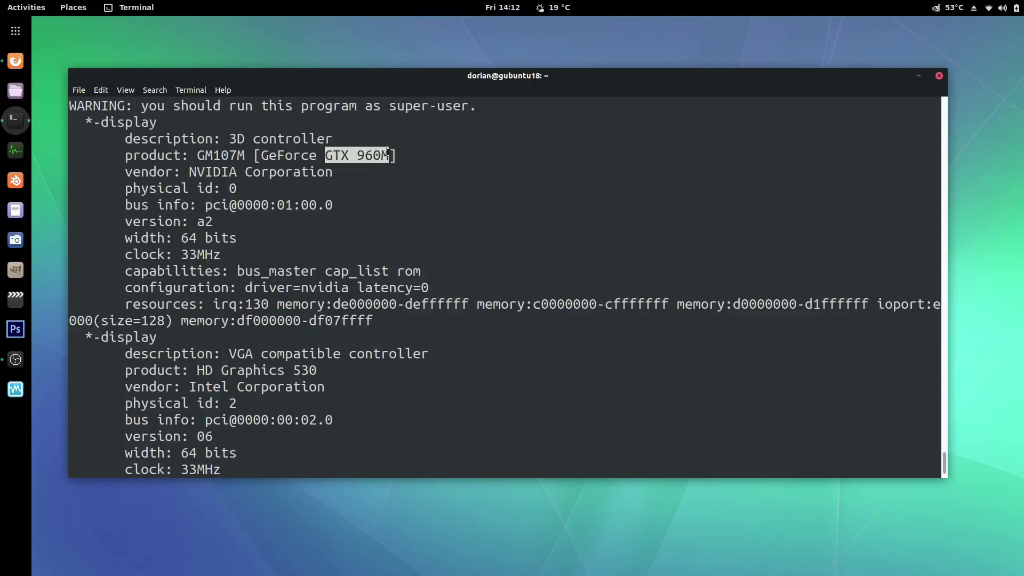
{"action": "left_click_drag", "start_coordinate": [301, 285], "coordinate": [352, 281]}
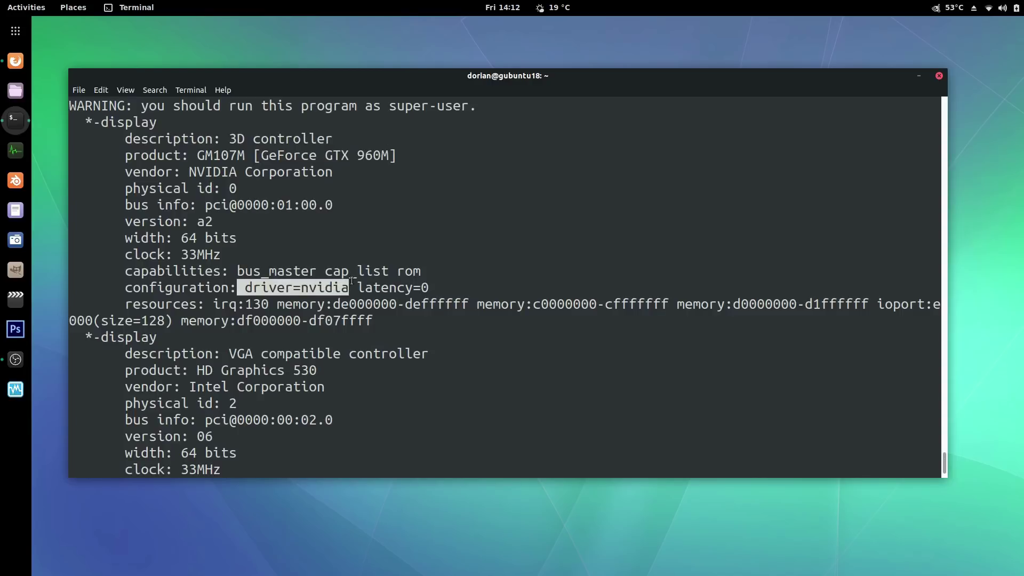
Highlight the product and driver of the Intel VGA controller in the lshw output, and close the terminal
{"action": "scroll", "coordinate": [352, 281], "scroll_direction": "down", "scroll_amount": 2}
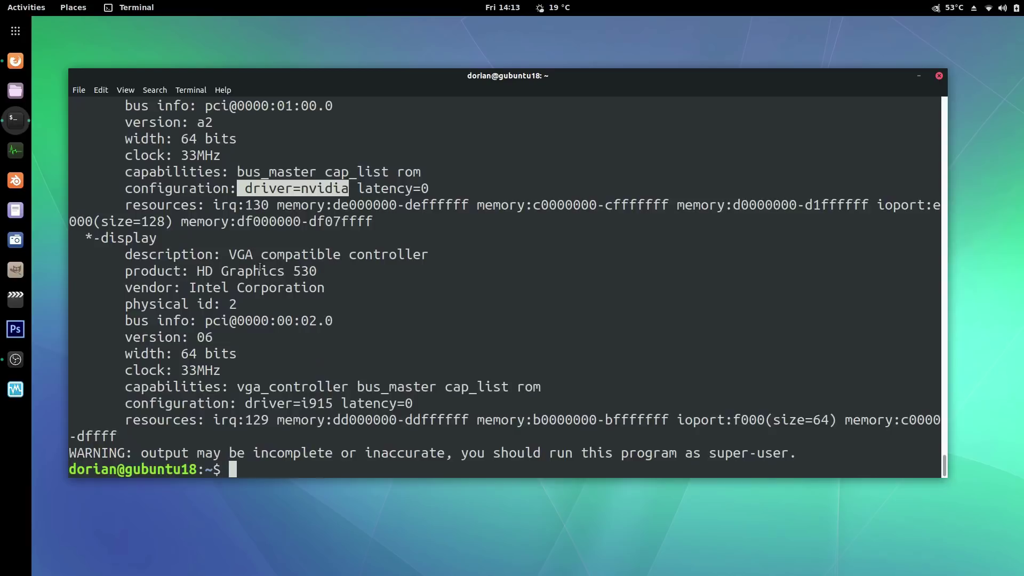
{"action": "left_click_drag", "start_coordinate": [188, 272], "coordinate": [331, 273]}
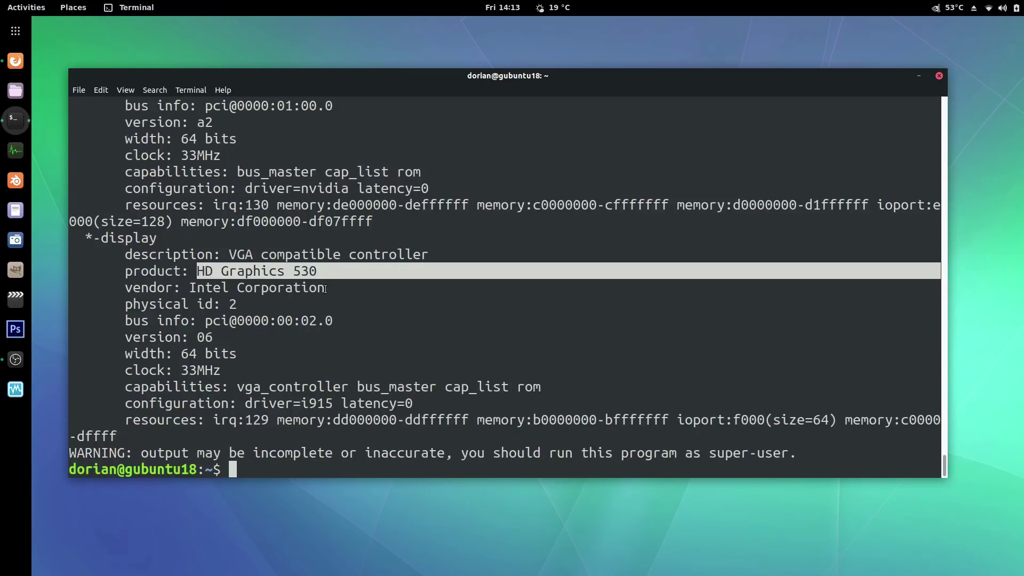
{"action": "left_click_drag", "start_coordinate": [253, 403], "coordinate": [333, 405]}
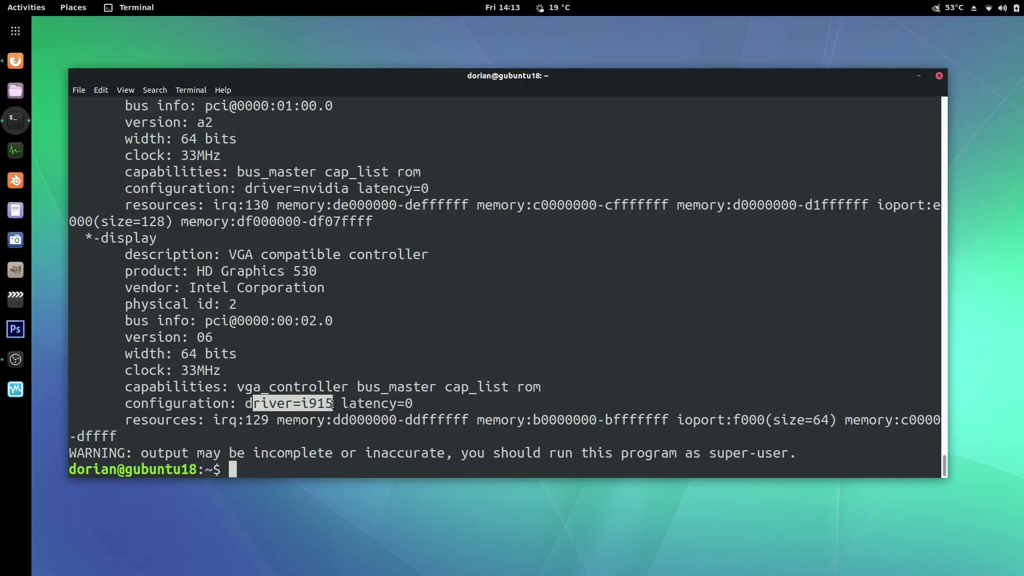
{"action": "left_click", "coordinate": [332, 404]}
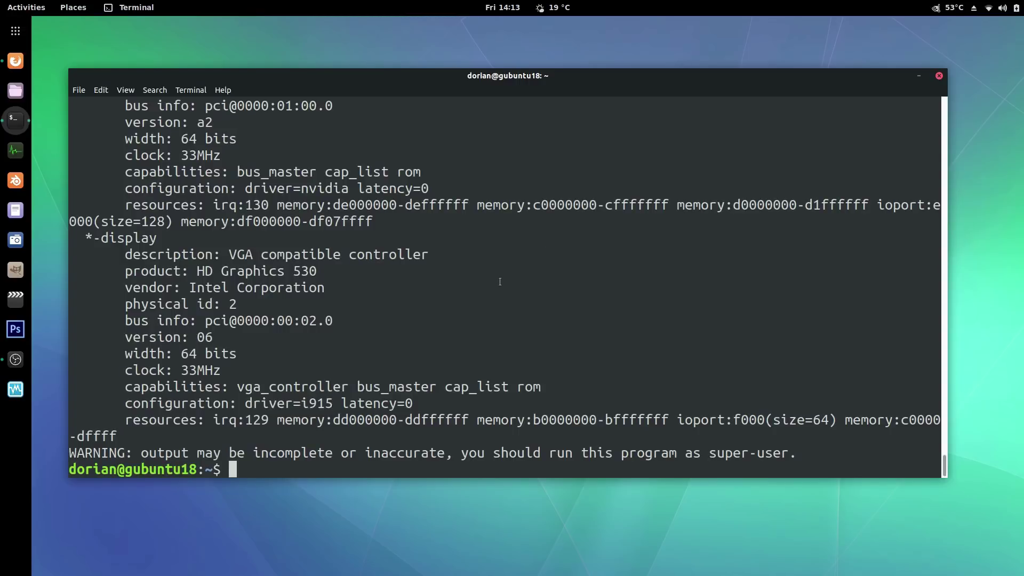
{"action": "left_click", "coordinate": [938, 76]}
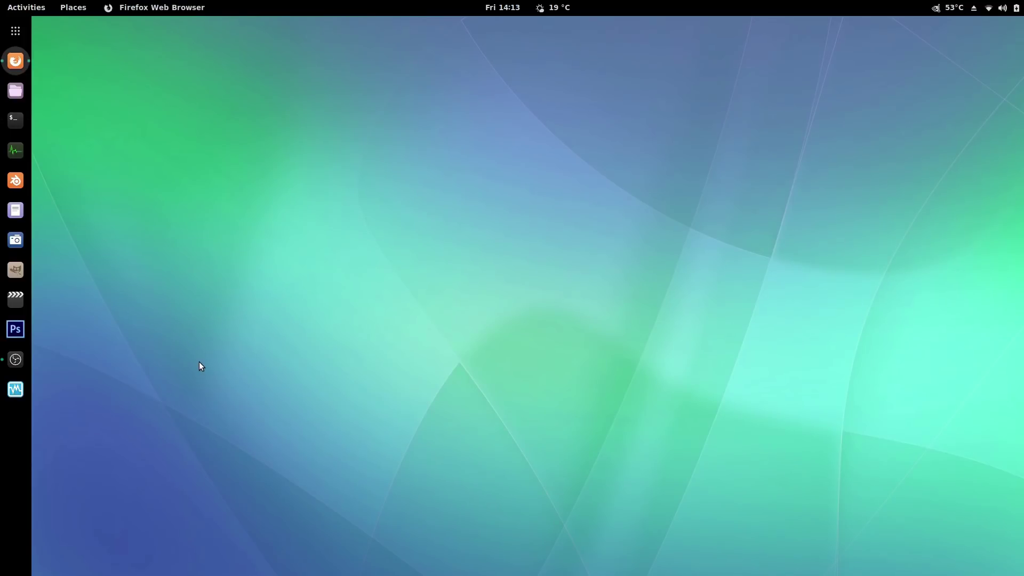
Search the installed applications for NVIDIA and open NVIDIA X Server Settings
{"action": "key", "text": "super"}
{"action": "type", "text": "nivi"}
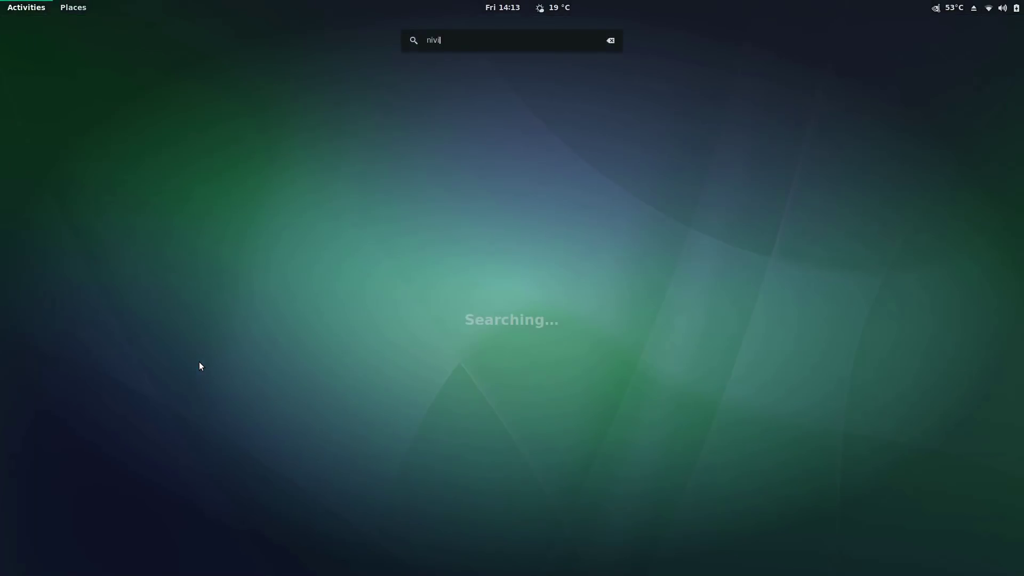
{"action": "key", "text": "BackSpace"}
{"action": "key", "text": "BackSpace"}
{"action": "key", "text": "BackSpace"}
{"action": "type", "text": "vidi"}
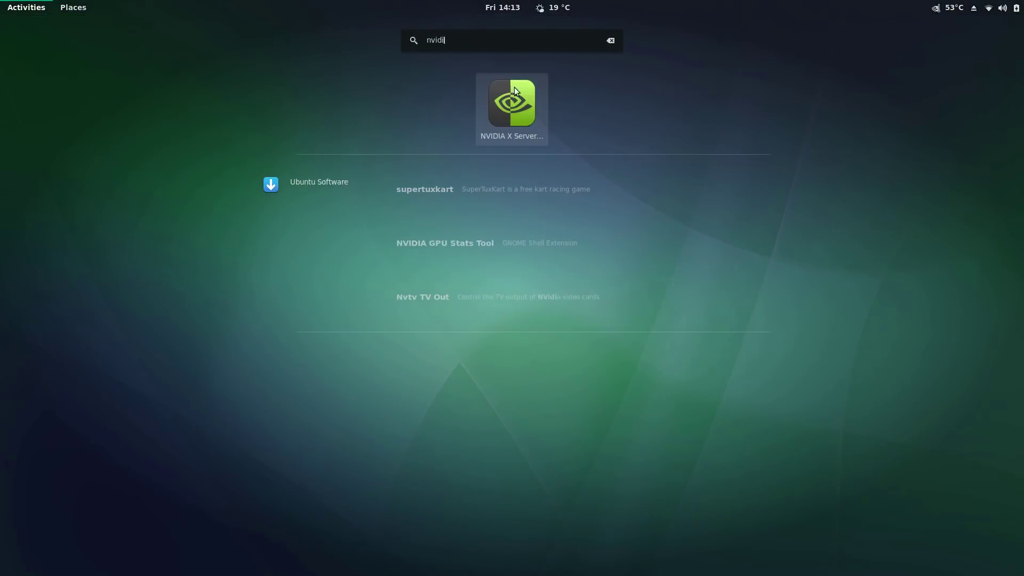
{"action": "left_click", "coordinate": [513, 102]}
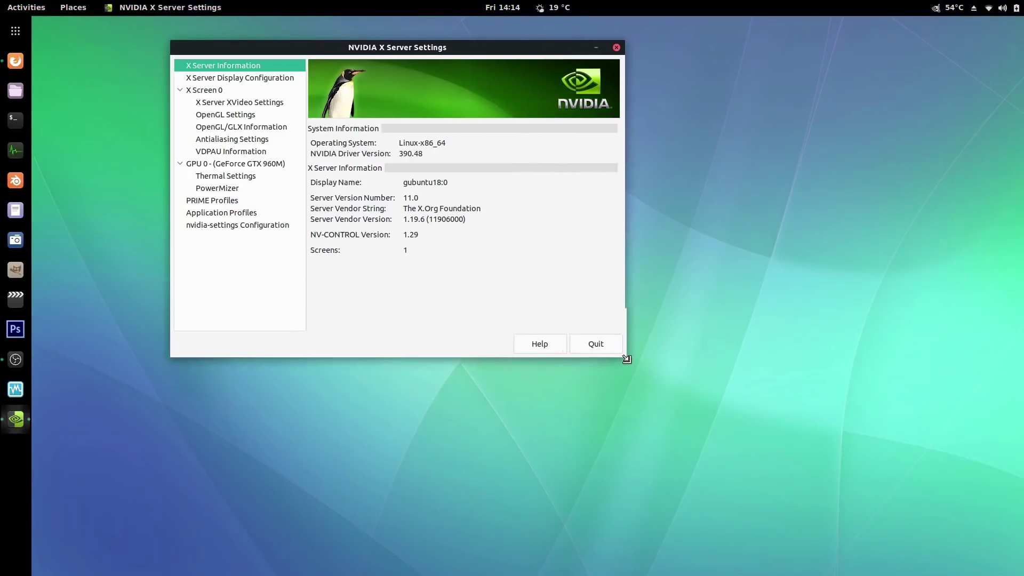
View the GPU 0 (GeForce GTX 960M) card information, its thermal settings and its PowerMizer page
{"action": "left_click", "coordinate": [229, 164]}
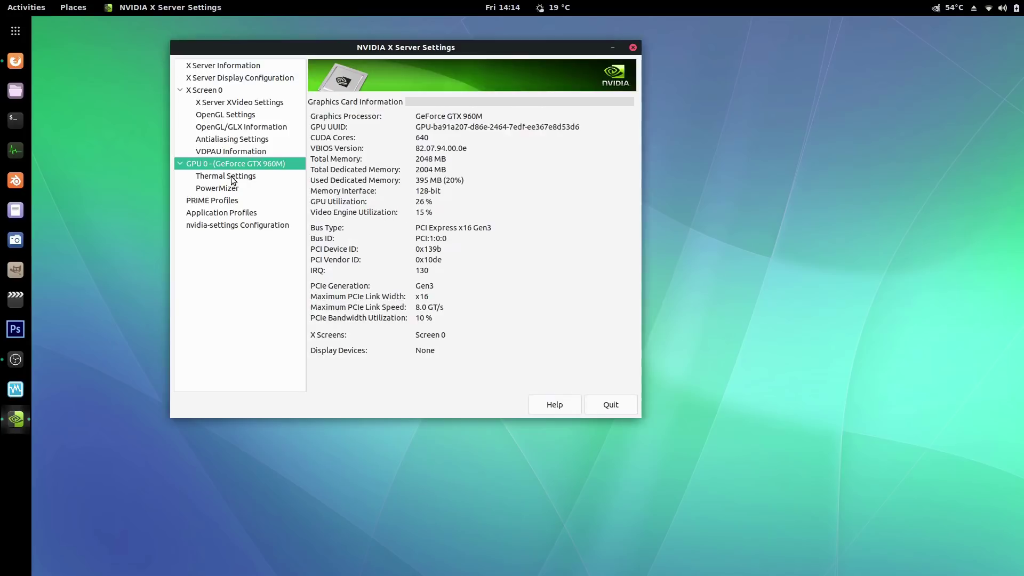
{"action": "left_click", "coordinate": [232, 176]}
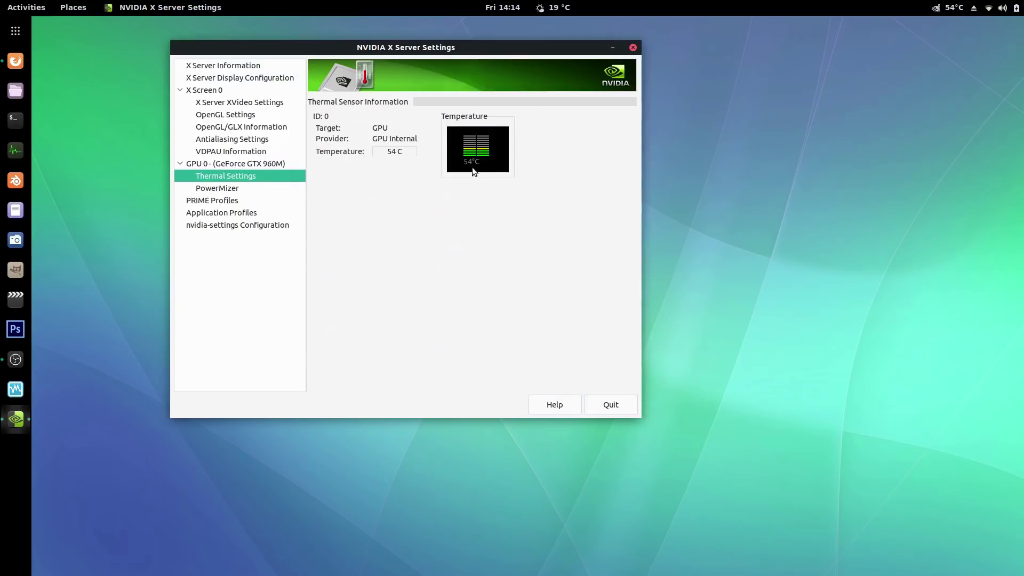
{"action": "mouse_move", "coordinate": [476, 149]}
{"action": "key", "text": "Down"}
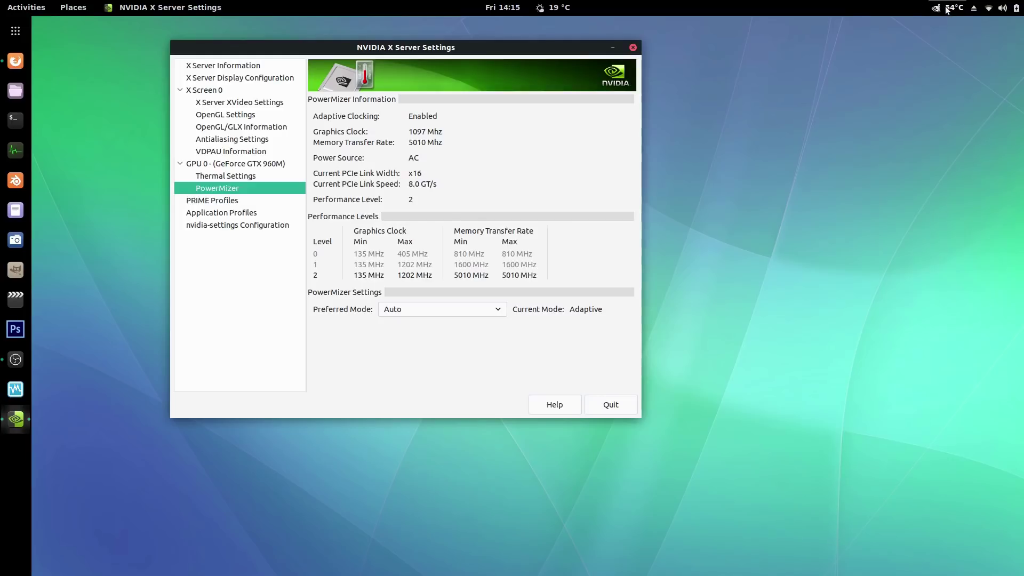
Open Tweaks and look through the Extensions list for the Nvidia GPU temperature indicator
{"action": "key", "text": "super"}
{"action": "type", "text": "tweak"}
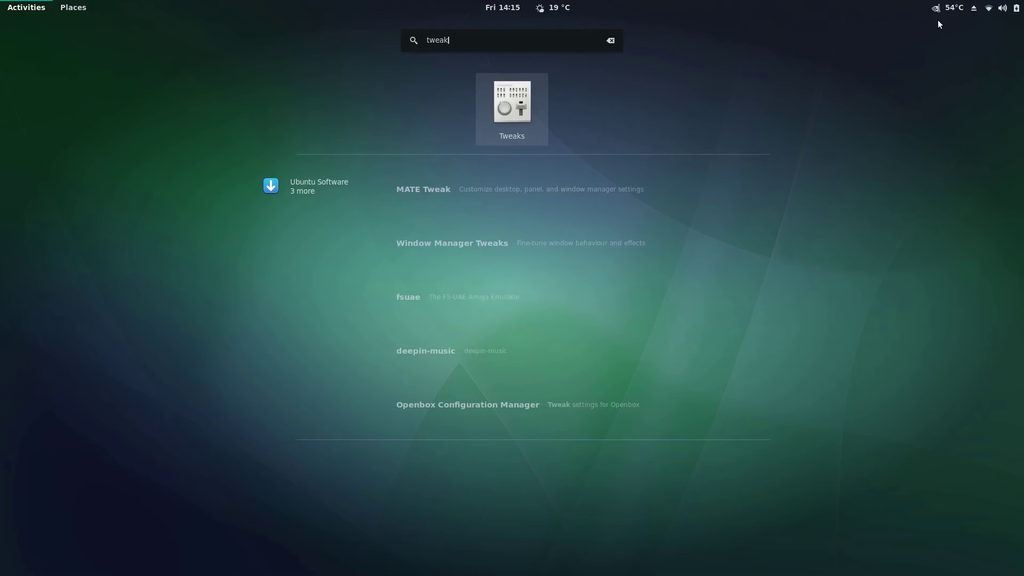
{"action": "key", "text": "Return"}
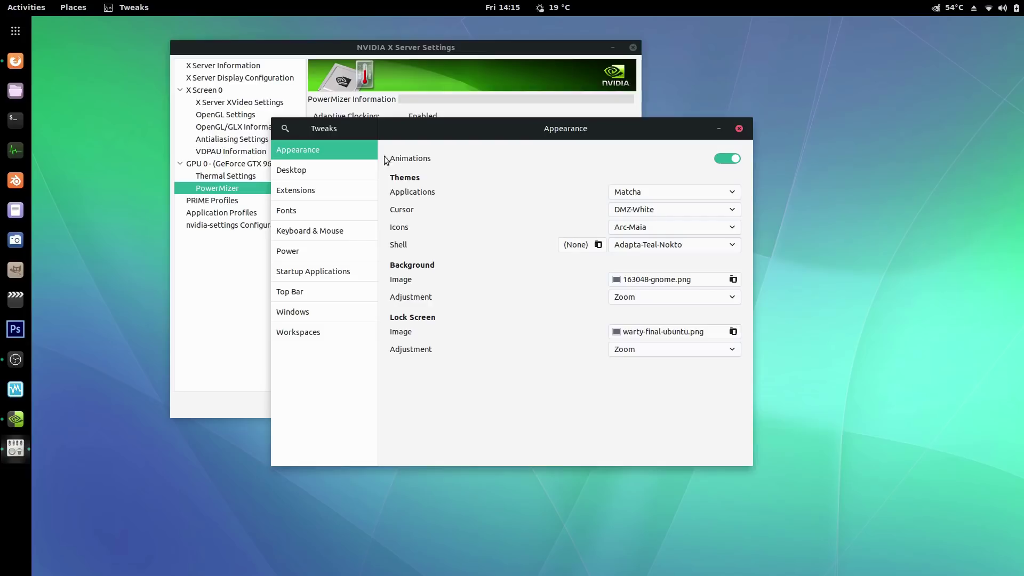
{"action": "left_click", "coordinate": [325, 187]}
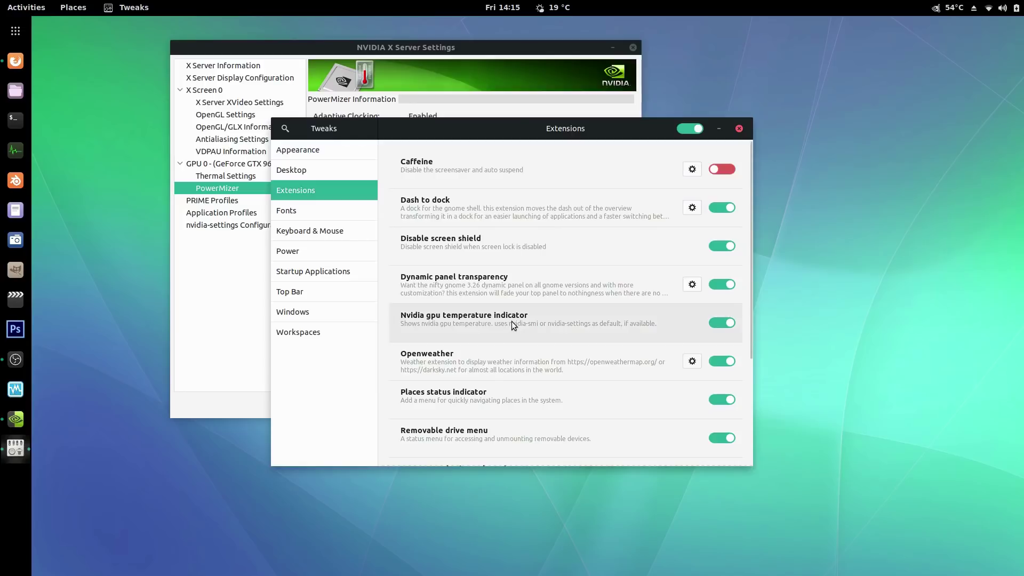
Switch to Firefox, open the GNOME Shell extensions website to view its extension search, and close the browser
{"action": "left_click", "coordinate": [17, 62]}
{"action": "left_click", "coordinate": [727, 56]}
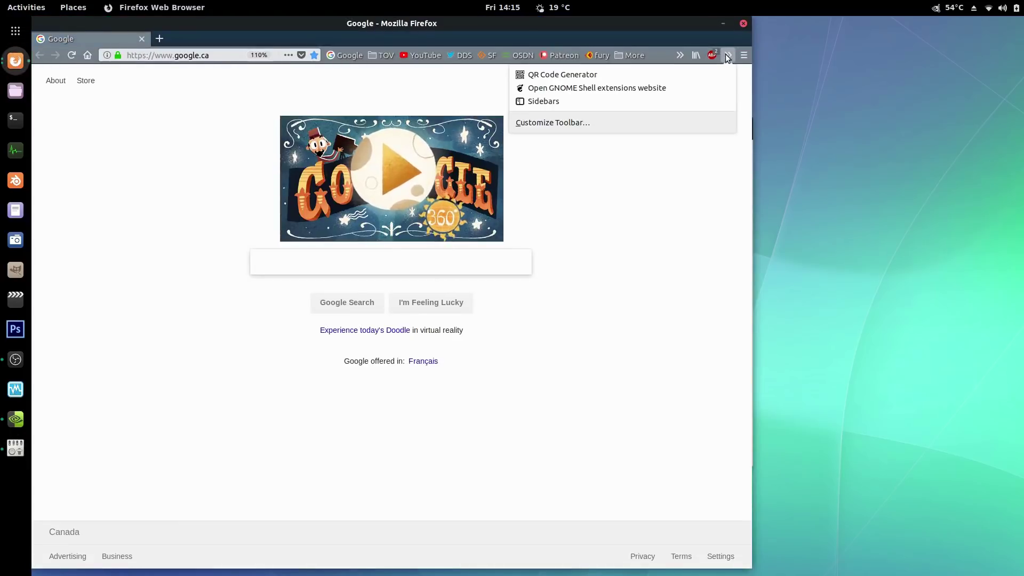
{"action": "left_click", "coordinate": [588, 89]}
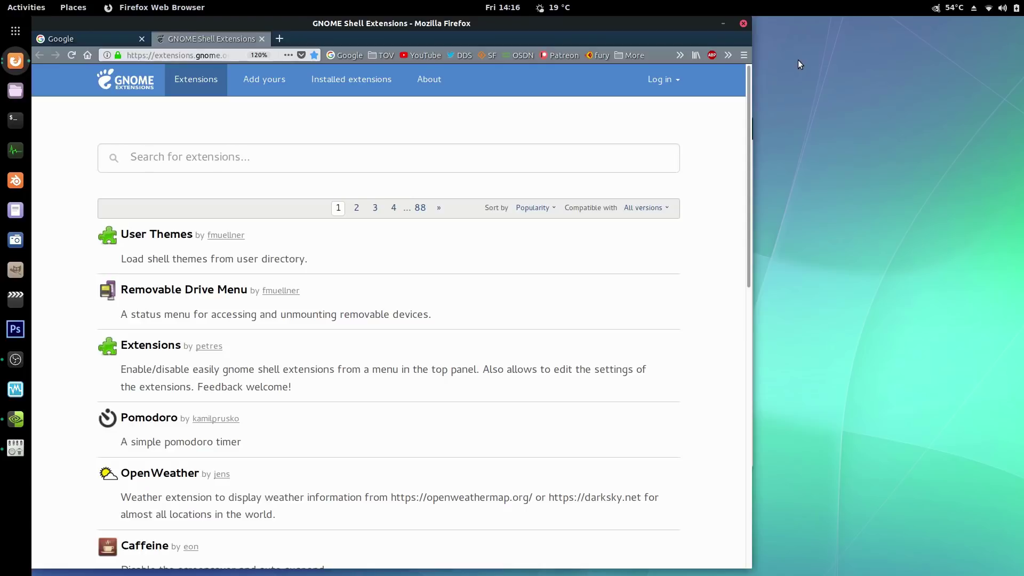
{"action": "left_click", "coordinate": [264, 156]}
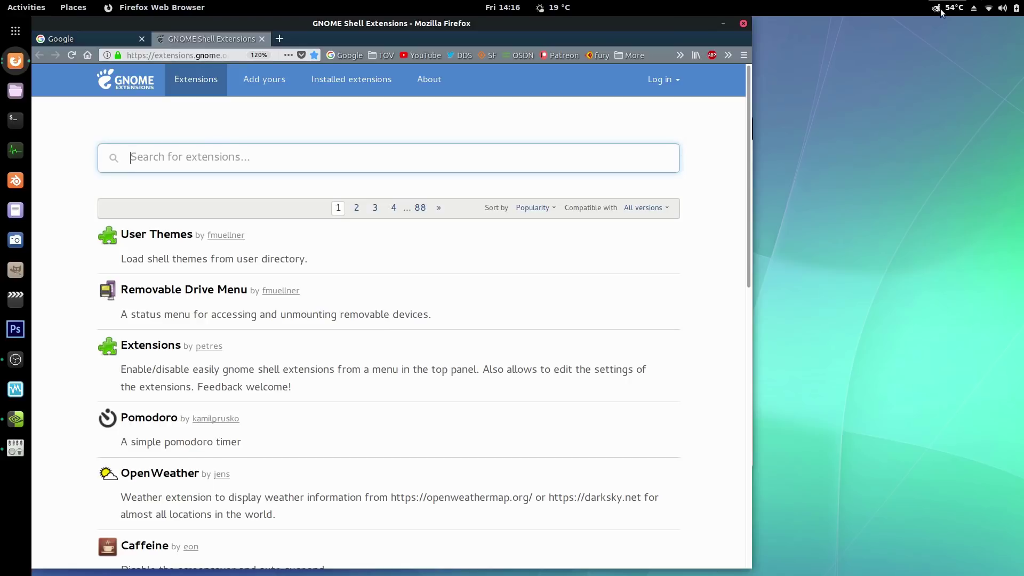
{"action": "left_click", "coordinate": [744, 24]}
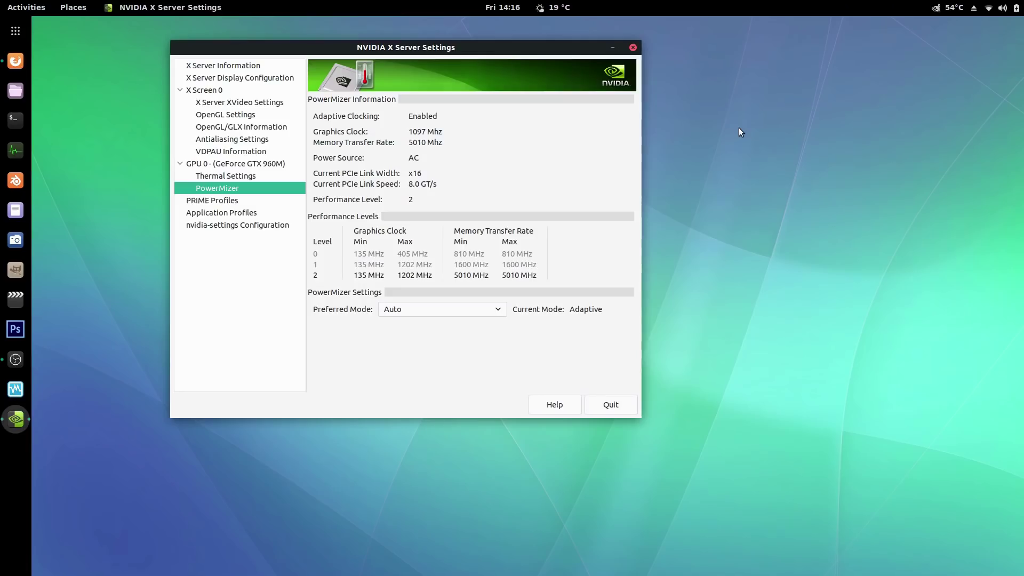
View the selectable GPUs under PRIME Profiles in NVIDIA X Server Settings, and quit the application
{"action": "left_click", "coordinate": [203, 202]}
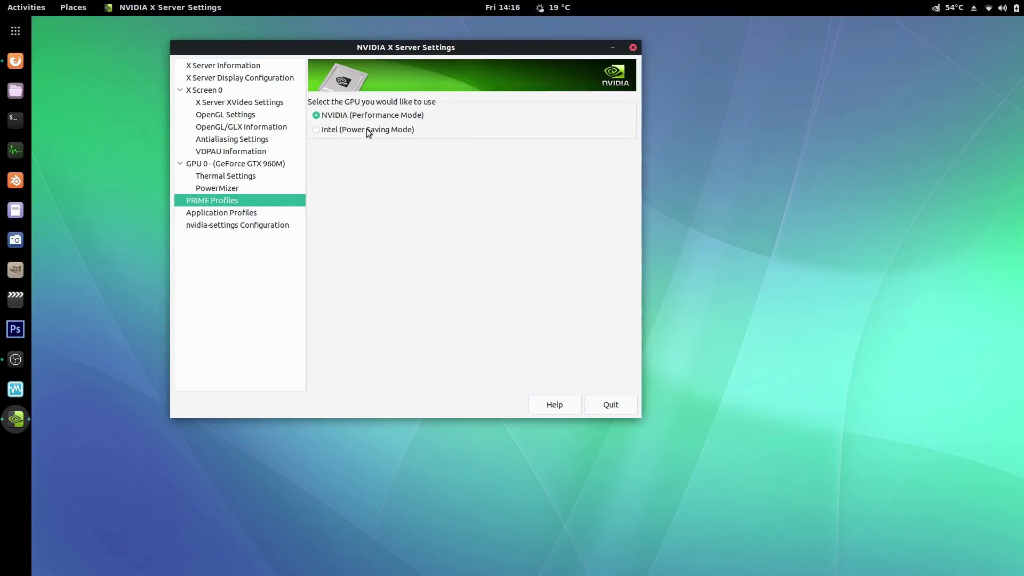
{"action": "mouse_move", "coordinate": [357, 130]}
{"action": "left_click", "coordinate": [633, 47]}
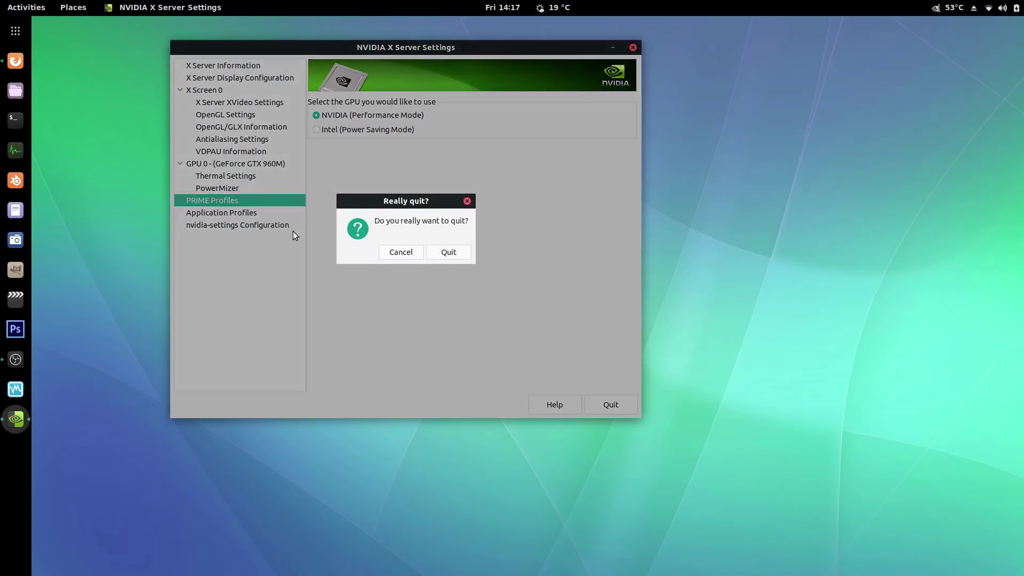
{"action": "left_click", "coordinate": [448, 253]}
Open a terminal with enlarged text and run prime-select query to check the active GPU profile
{"action": "left_click", "coordinate": [20, 125]}
{"action": "key", "text": "ctrl+plus"}
{"action": "key", "text": "ctrl+plus"}
{"action": "key", "text": "ctrl+plus"}
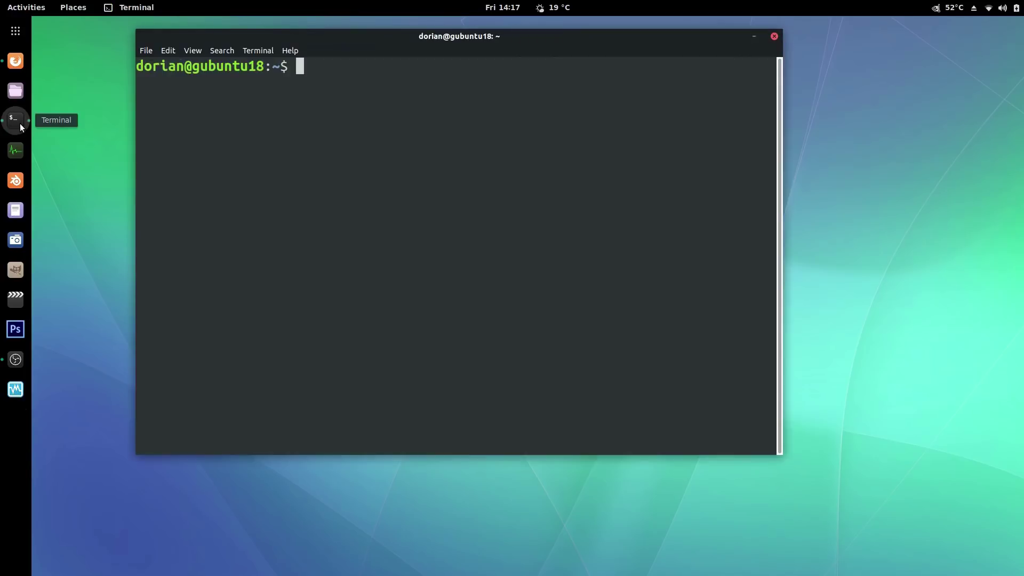
{"action": "type", "text": "prime-select query"}
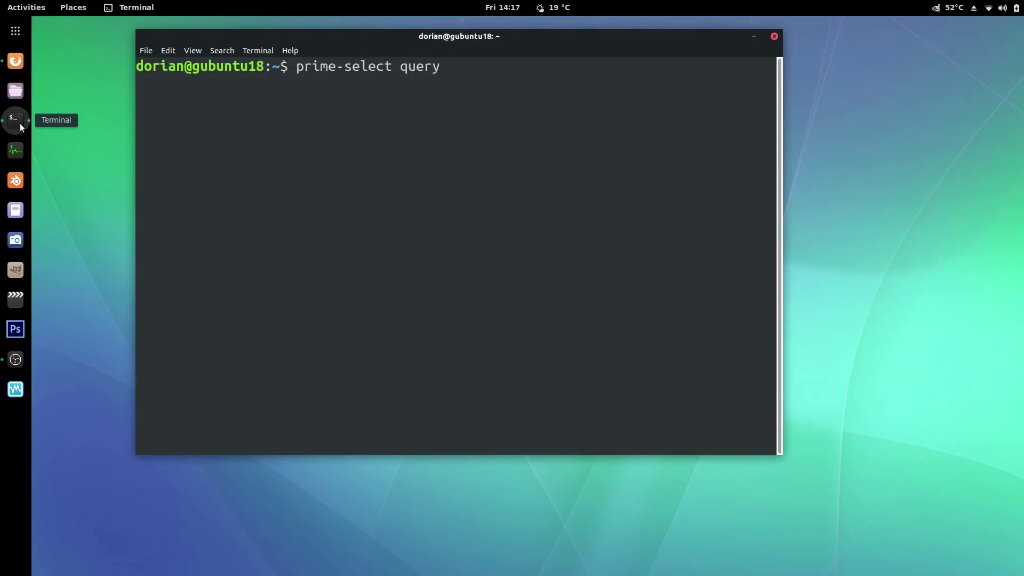
{"action": "key", "text": "Return"}
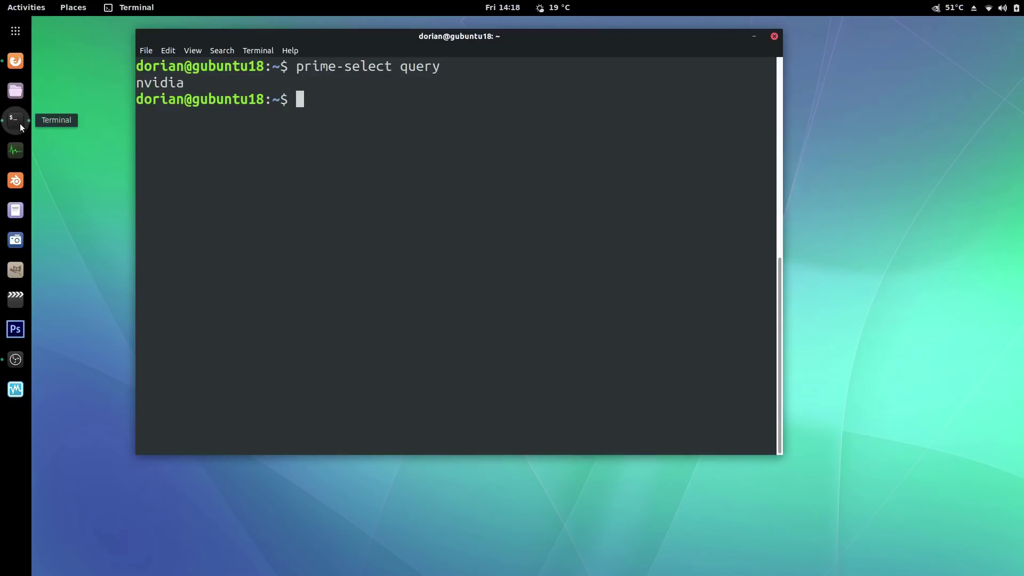
Switch to the Intel GPU by running sudo prime-select intel, authorized with the account password
{"action": "type", "text": "sudo prime-select intel"}
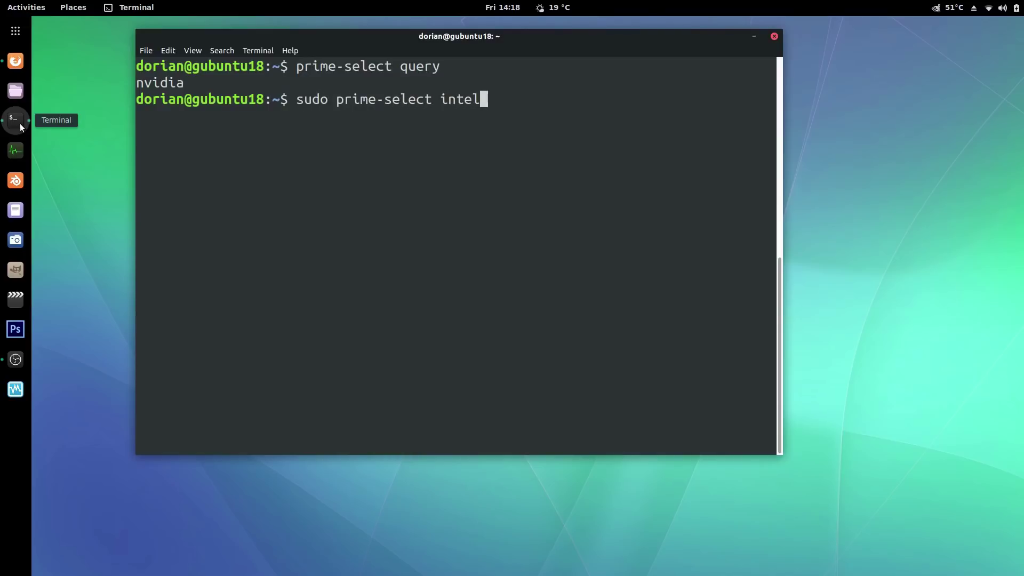
{"action": "key", "text": "Return"}
{"action": "key", "text": "Return"}
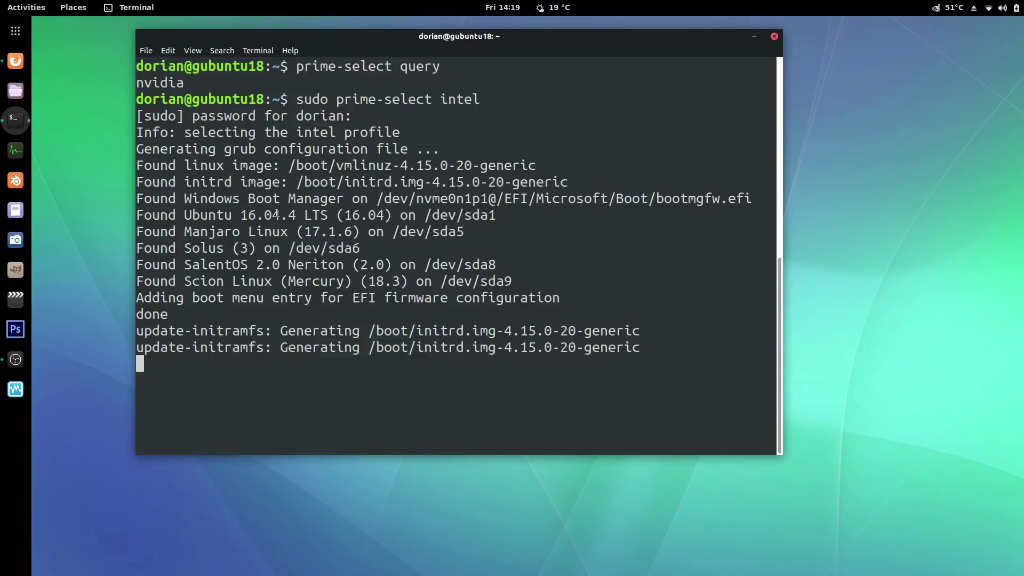
Highlight the sudo prime-select intel command and the output of the earlier profile query, and close the terminal
{"action": "left_click_drag", "start_coordinate": [297, 99], "coordinate": [480, 104]}
{"action": "left_click_drag", "start_coordinate": [148, 84], "coordinate": [184, 84]}
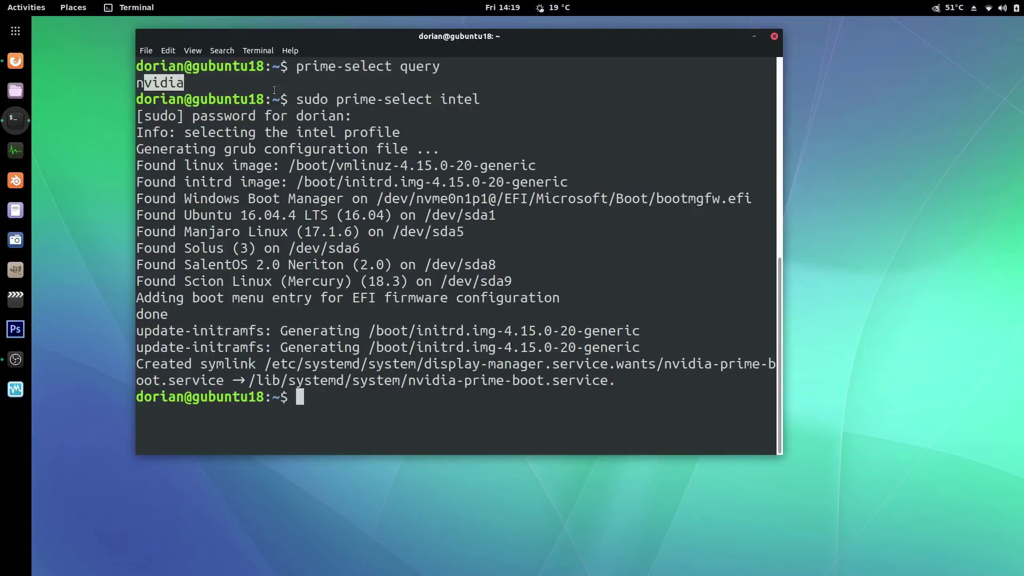
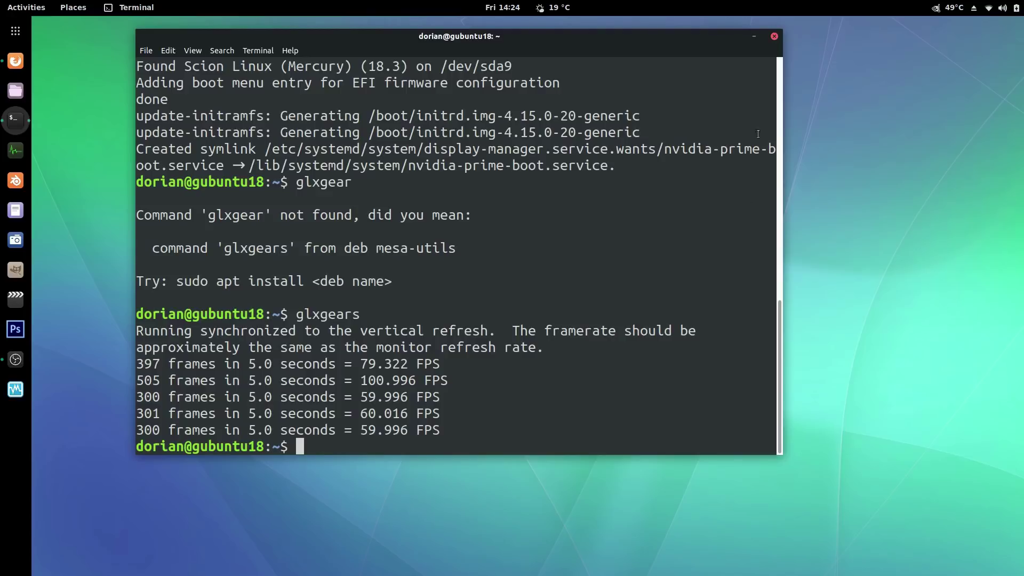
{"action": "left_click", "coordinate": [777, 39]}
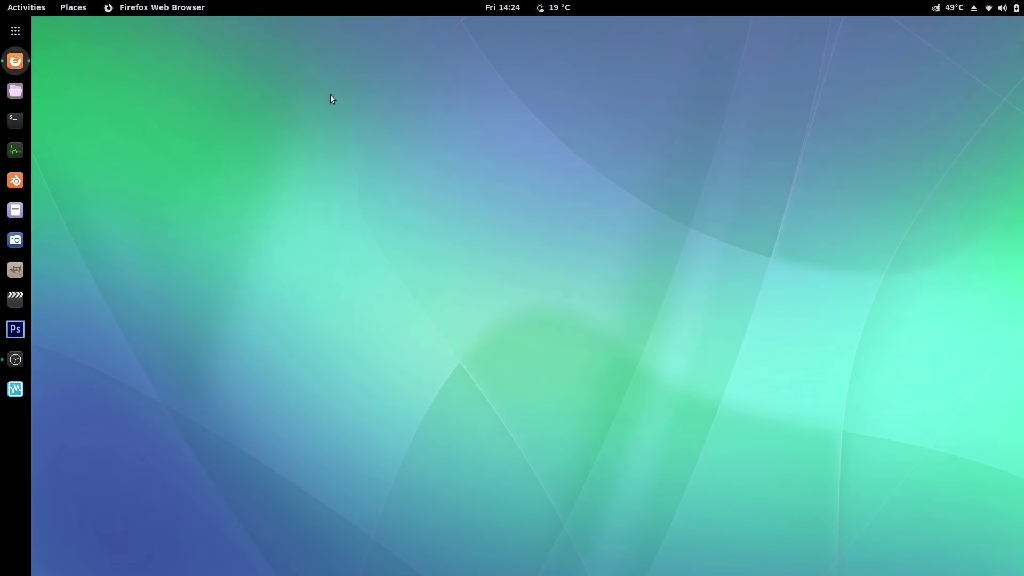
{"action": "left_click", "coordinate": [15, 120]}
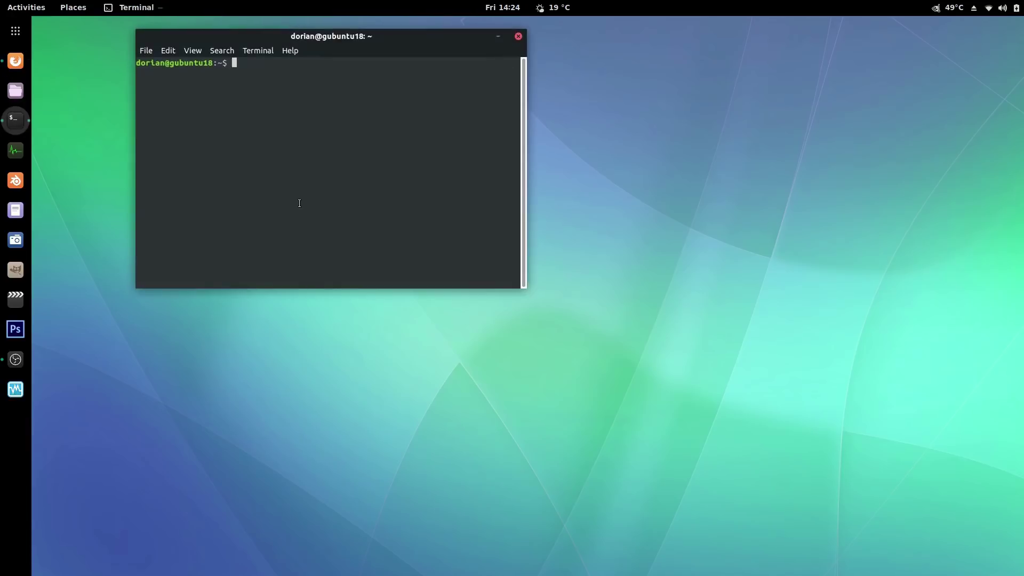
{"action": "type", "text": "sudo prime-select intel"}
{"action": "left_click", "coordinate": [521, 36]}
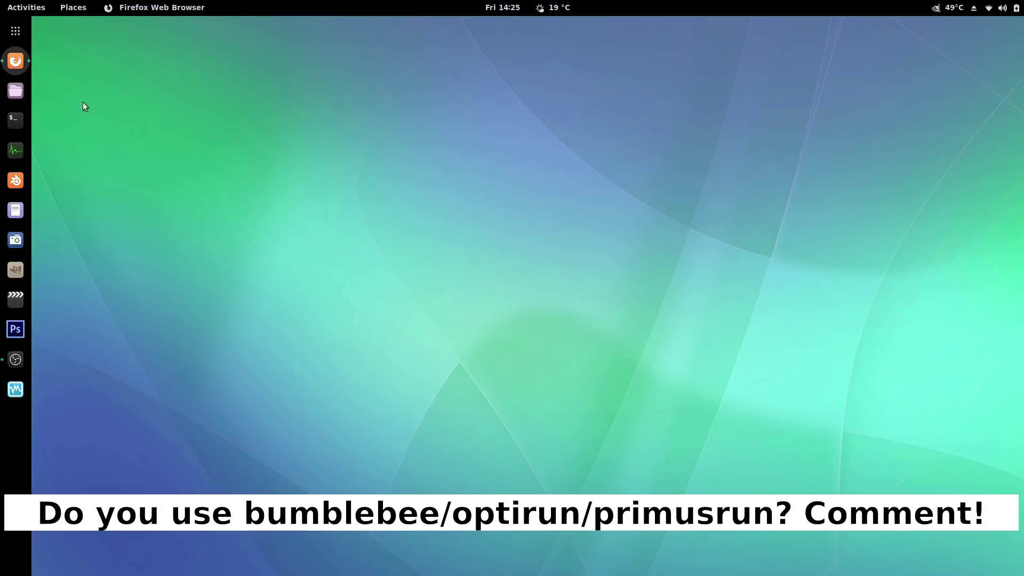
Open Software & Updates from the Utilities folder in the application overview, and close it again
{"action": "left_click", "coordinate": [16, 30]}
{"action": "scroll", "coordinate": [320, 239], "scroll_direction": "down", "scroll_amount": 2}
{"action": "scroll", "coordinate": [381, 270], "scroll_direction": "up", "scroll_amount": 1}
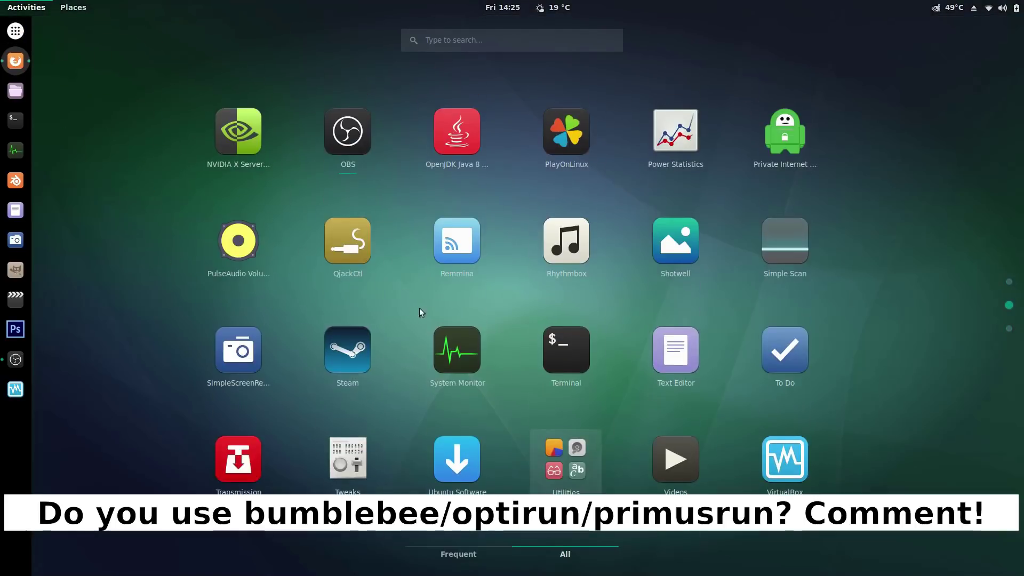
{"action": "left_click", "coordinate": [549, 456]}
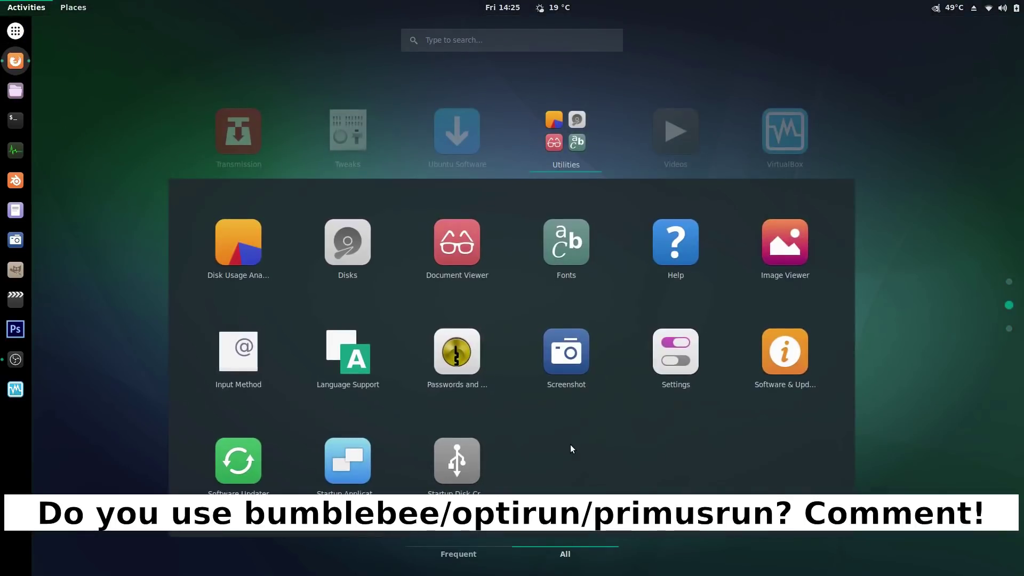
{"action": "left_click", "coordinate": [790, 361]}
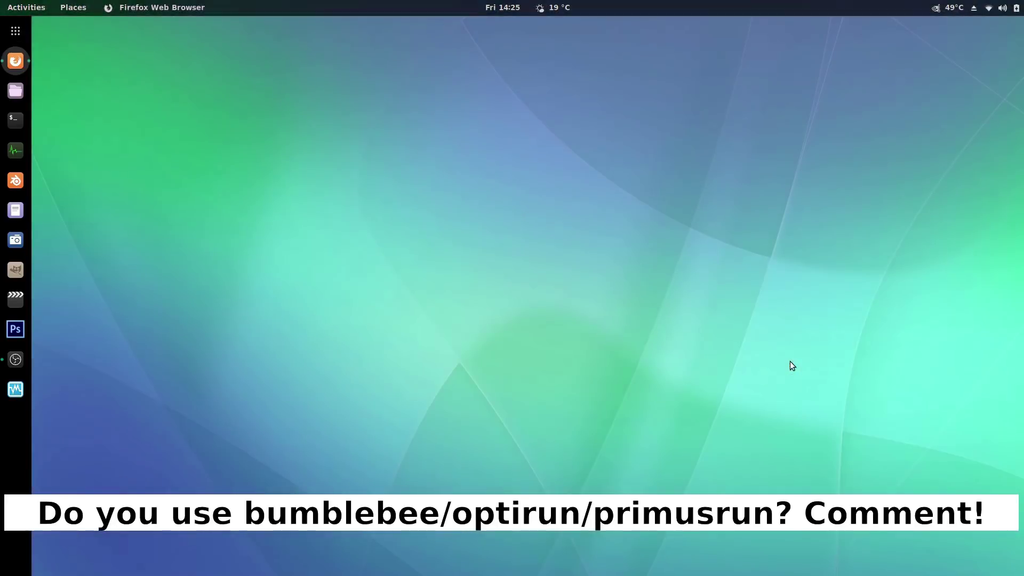
{"action": "left_click", "coordinate": [611, 230]}
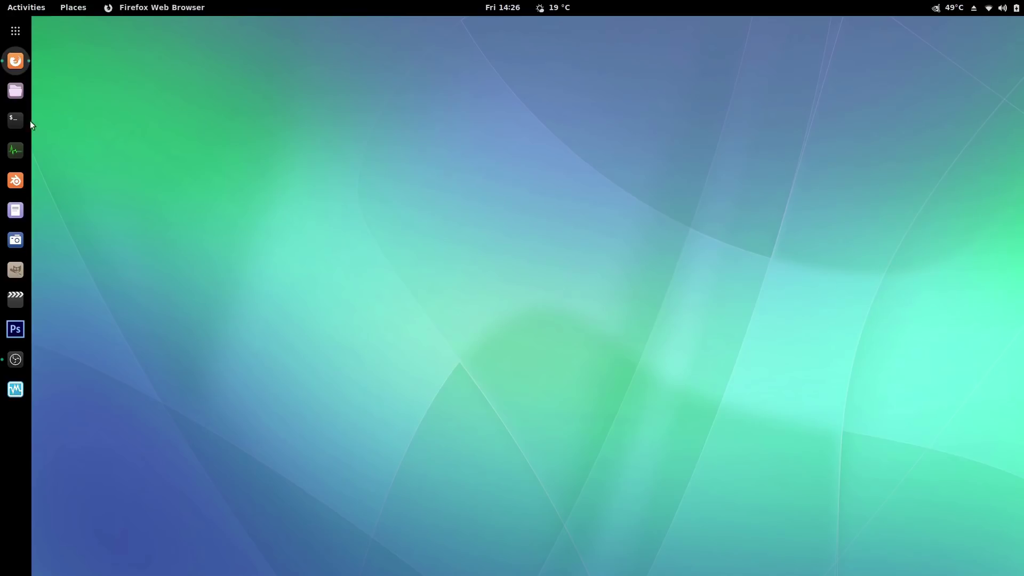
Open a new terminal and enlarge its text by four zoom levels
{"action": "left_click", "coordinate": [16, 119]}
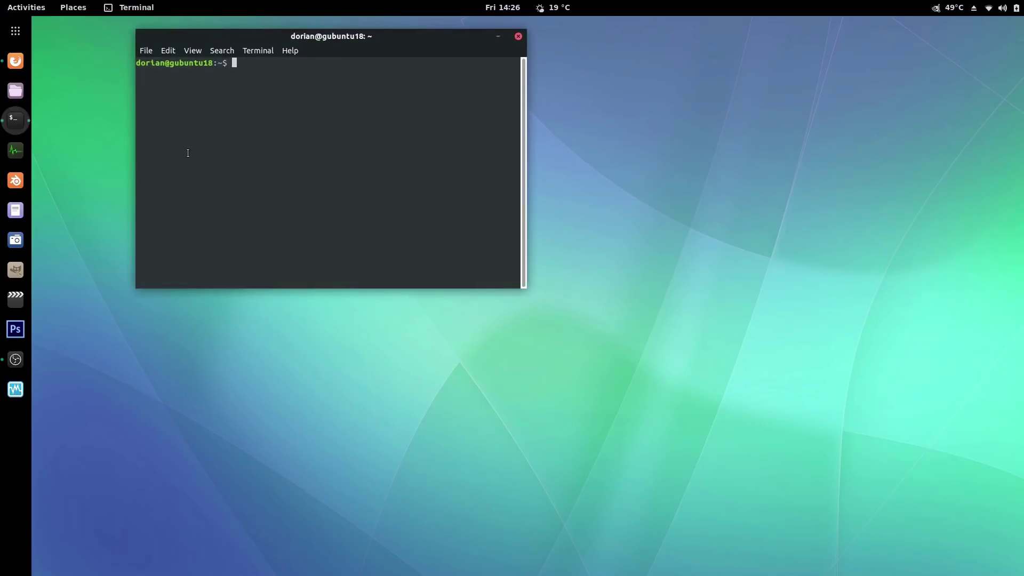
{"action": "key", "text": "ctrl+plus"}
{"action": "key", "text": "ctrl+plus"}
{"action": "key", "text": "ctrl+plus"}
{"action": "key", "text": "ctrl+plus"}
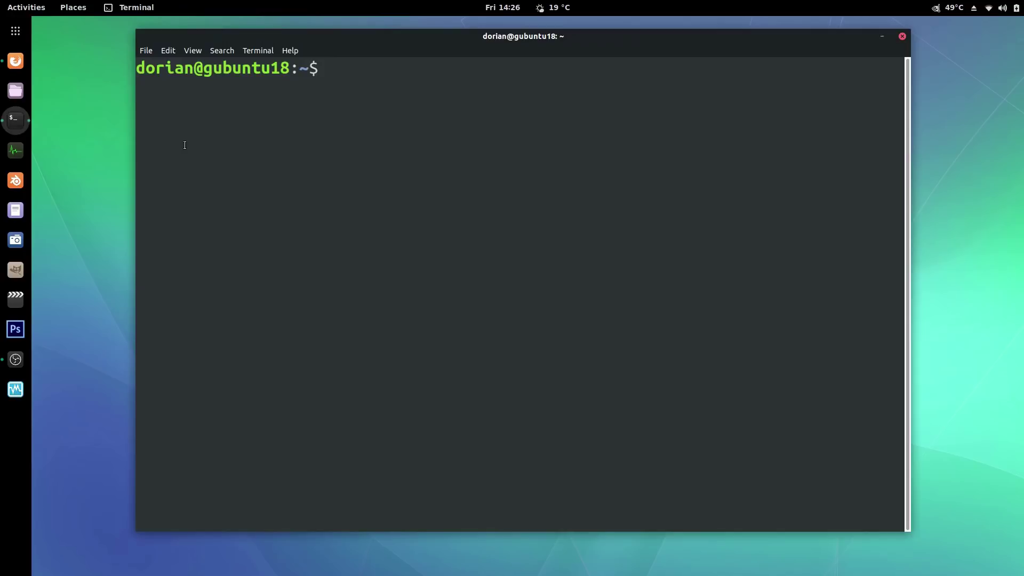
Open the Home folder in Files and move its window clear of the terminal prompt
{"action": "left_click", "coordinate": [16, 90]}
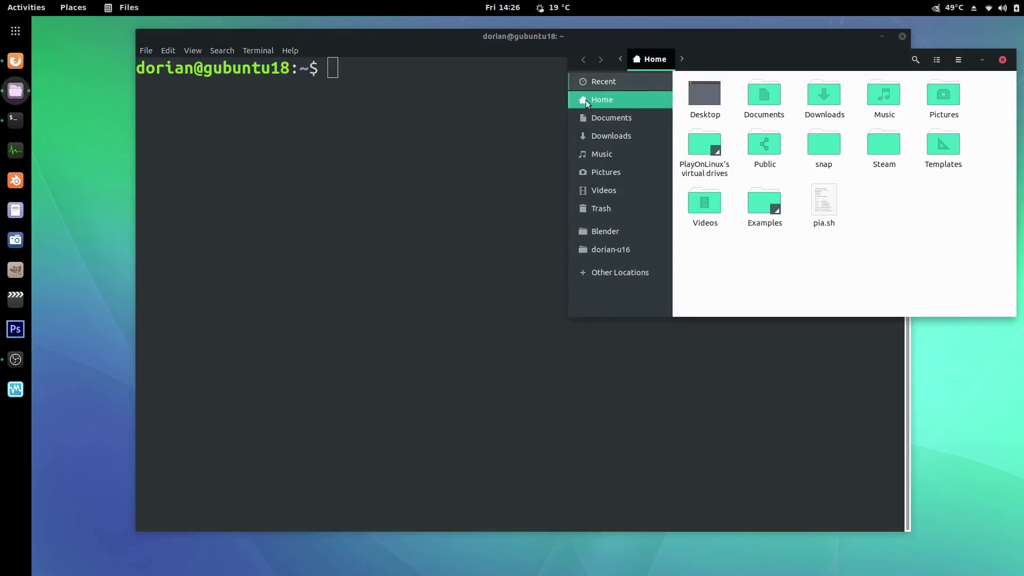
{"action": "left_click_drag", "start_coordinate": [755, 59], "coordinate": [725, 165]}
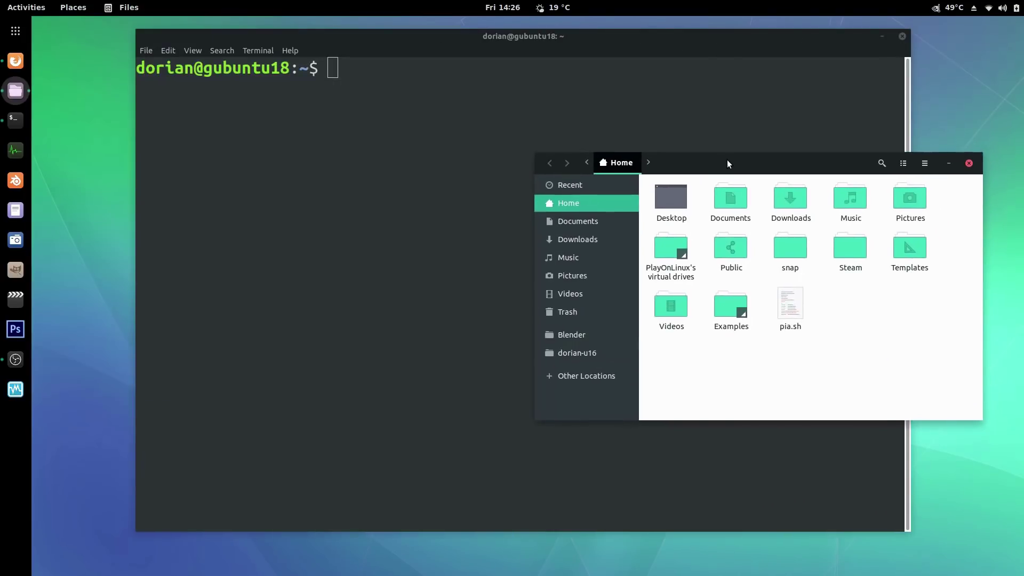
{"action": "left_click_drag", "start_coordinate": [690, 153], "coordinate": [696, 100]}
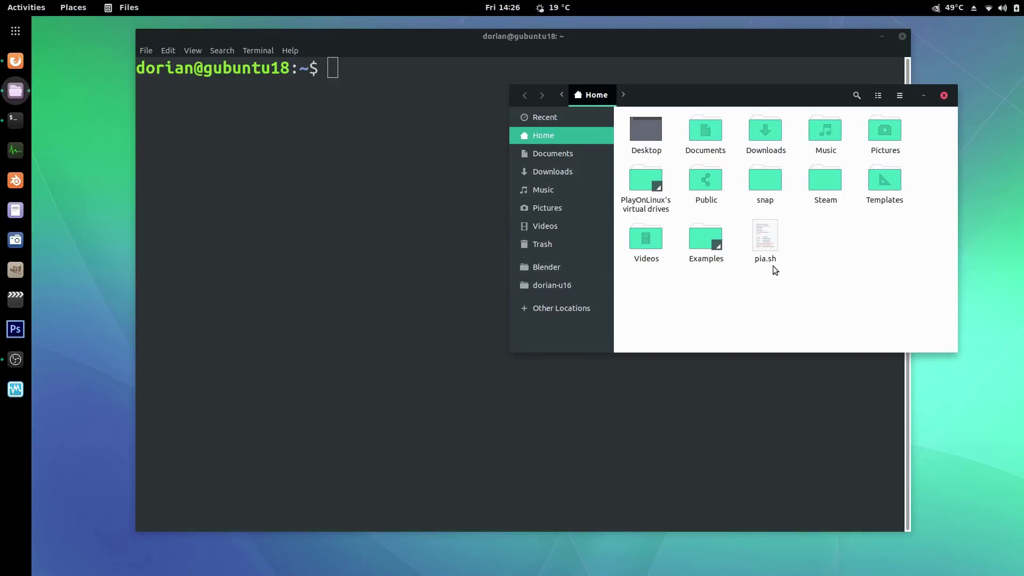
{"action": "left_click_drag", "start_coordinate": [740, 94], "coordinate": [807, 121]}
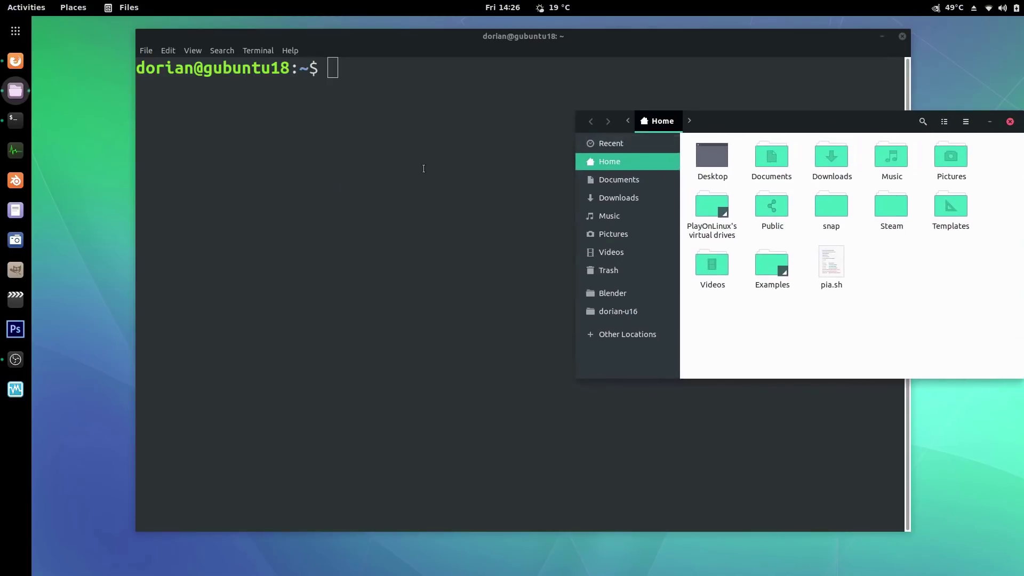
Open /etc/modprobe.d/zz-nvidia-modeset.conf in nano with sudo from the terminal, entering the account password
{"action": "left_click", "coordinate": [423, 168]}
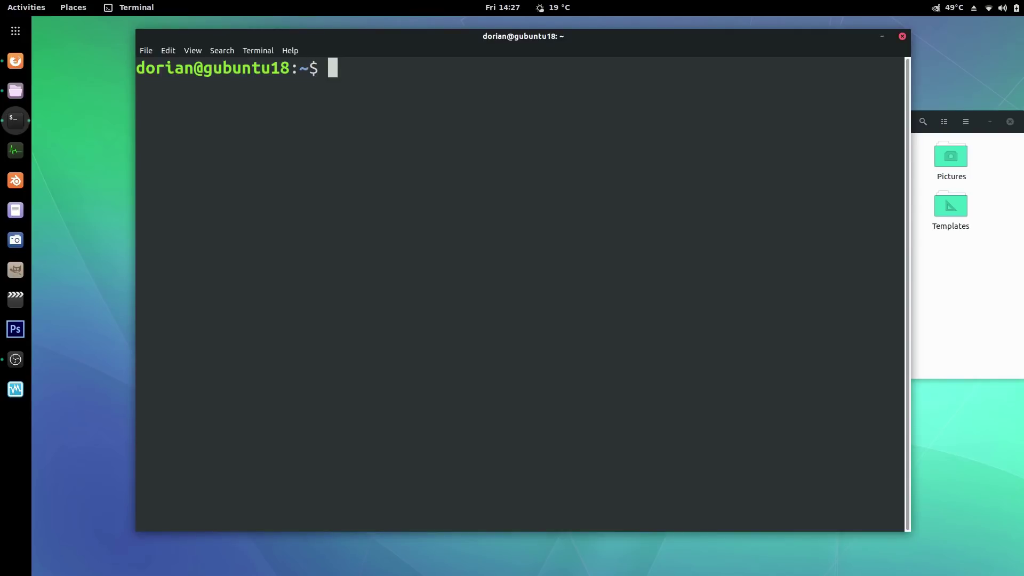
{"action": "type", "text": "sudo nano /"}
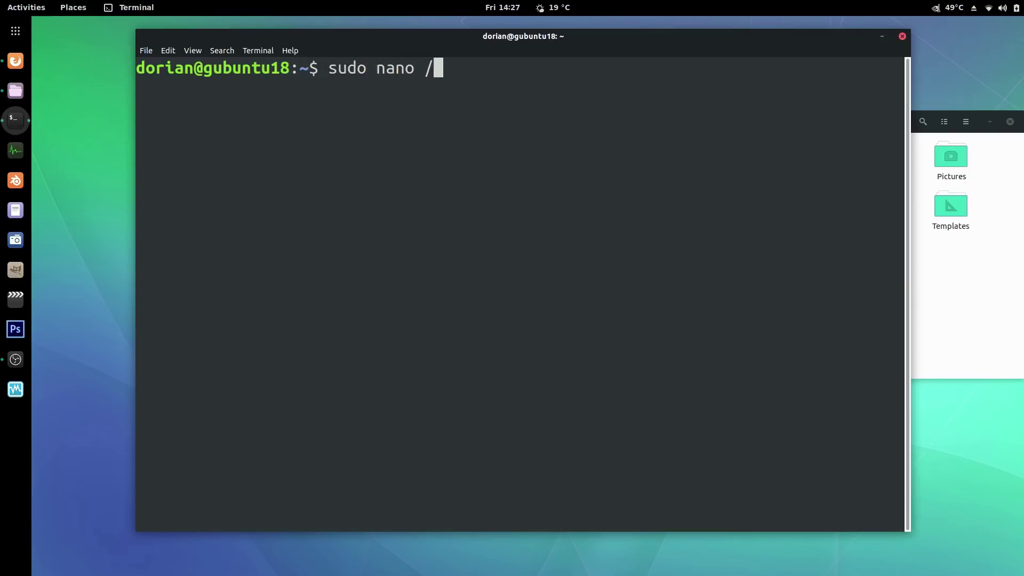
{"action": "type", "text": "etc/modp"}
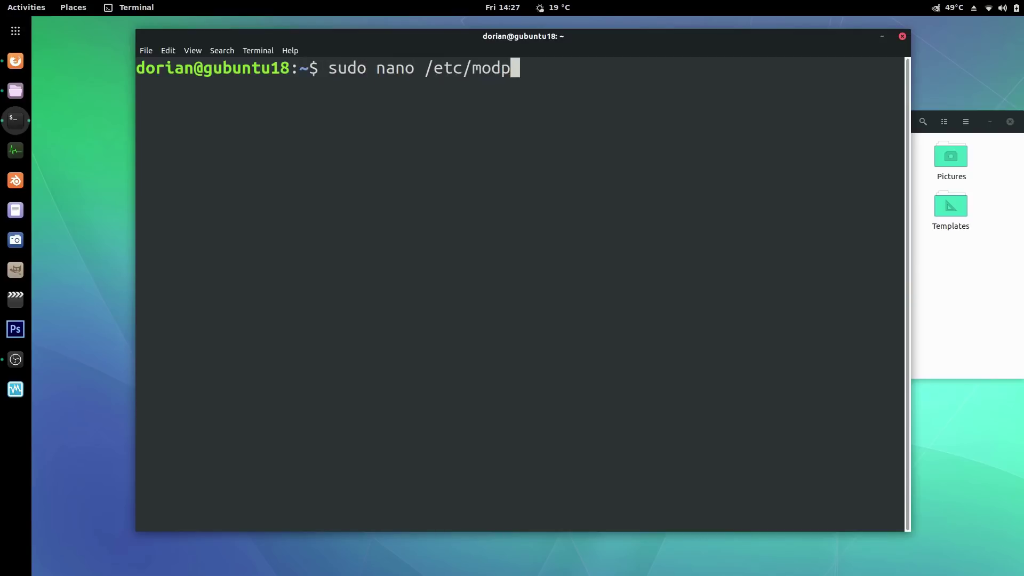
{"action": "key", "text": "Tab"}
{"action": "type", "text": "zz"}
{"action": "key", "text": "Tab"}
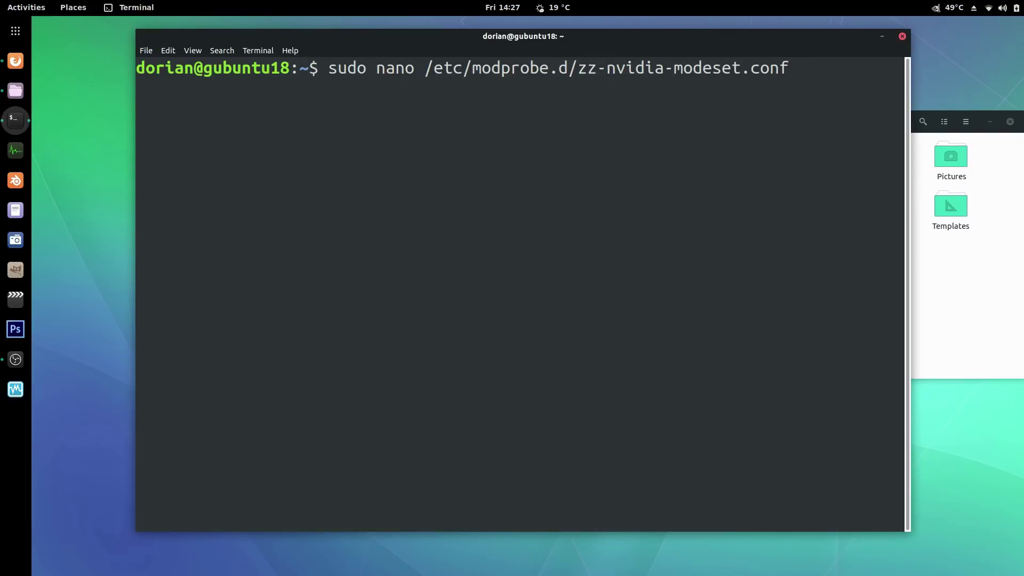
{"action": "key", "text": "Return"}
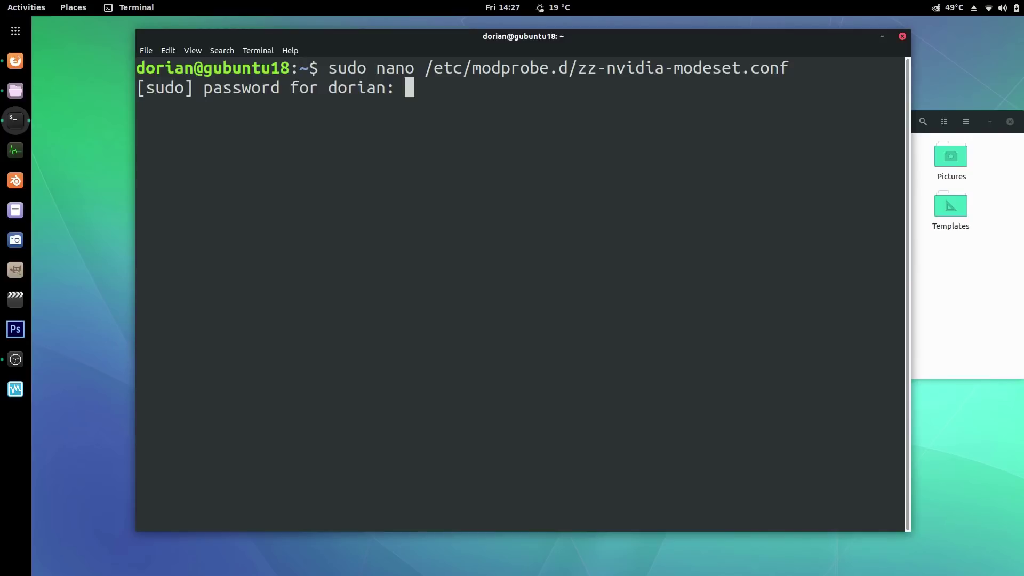
{"action": "key", "text": "Return"}
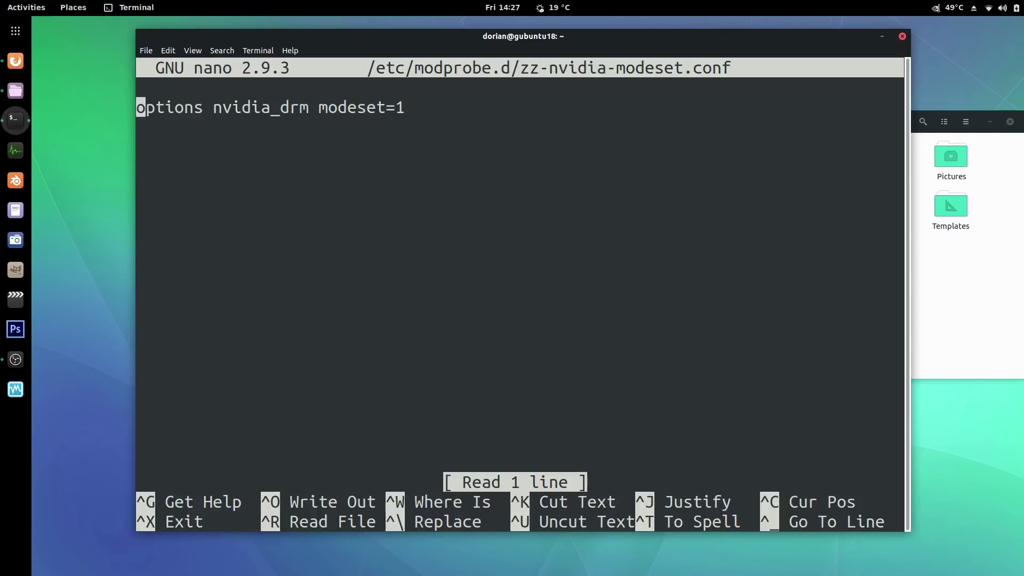
Go to the end of the "options nvidia_drm modeset=1" line, write the file under its existing name, and exit nano
{"action": "key", "text": "Right"}
{"action": "key", "text": "Right"}
{"action": "key", "text": "Right"}
{"action": "key", "text": "Right"}
{"action": "key", "text": "Right"}
{"action": "key", "text": "Right"}
{"action": "key", "text": "Right"}
{"action": "key", "text": "Right"}
{"action": "key", "text": "Right"}
{"action": "key", "text": "Right"}
{"action": "key", "text": "Right"}
{"action": "key", "text": "Right"}
{"action": "key", "text": "Right"}
{"action": "key", "text": "Right"}
{"action": "key", "text": "Right"}
{"action": "key", "text": "Right"}
{"action": "key", "text": "Right"}
{"action": "key", "text": "Right"}
{"action": "key", "text": "Right"}
{"action": "key", "text": "Right"}
{"action": "key", "text": "Right"}
{"action": "key", "text": "Right"}
{"action": "key", "text": "Right"}
{"action": "key", "text": "Right"}
{"action": "key", "text": "Right"}
{"action": "key", "text": "Right"}
{"action": "key", "text": "Right"}
{"action": "key", "text": "Right"}
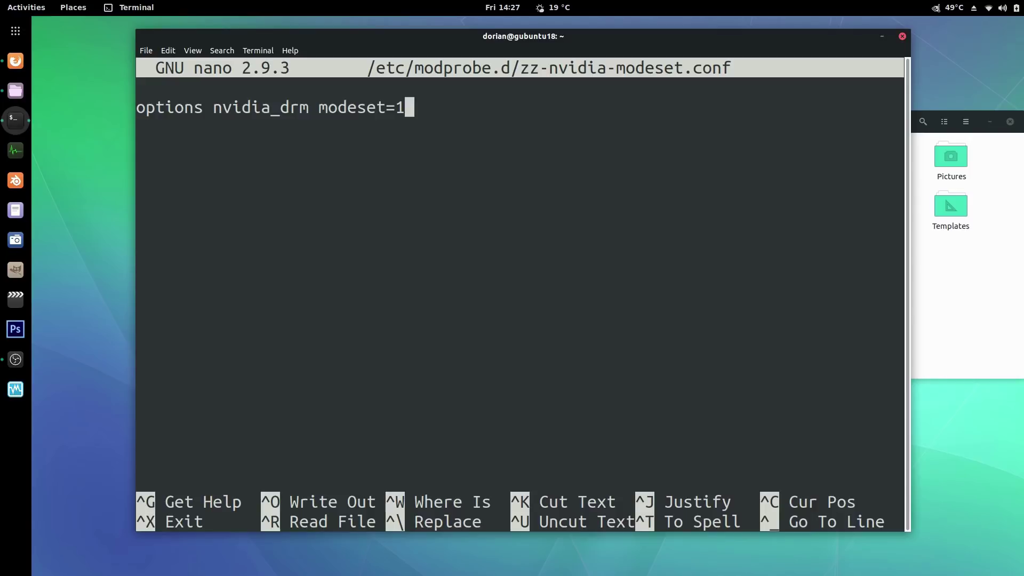
{"action": "key", "text": "ctrl+o"}
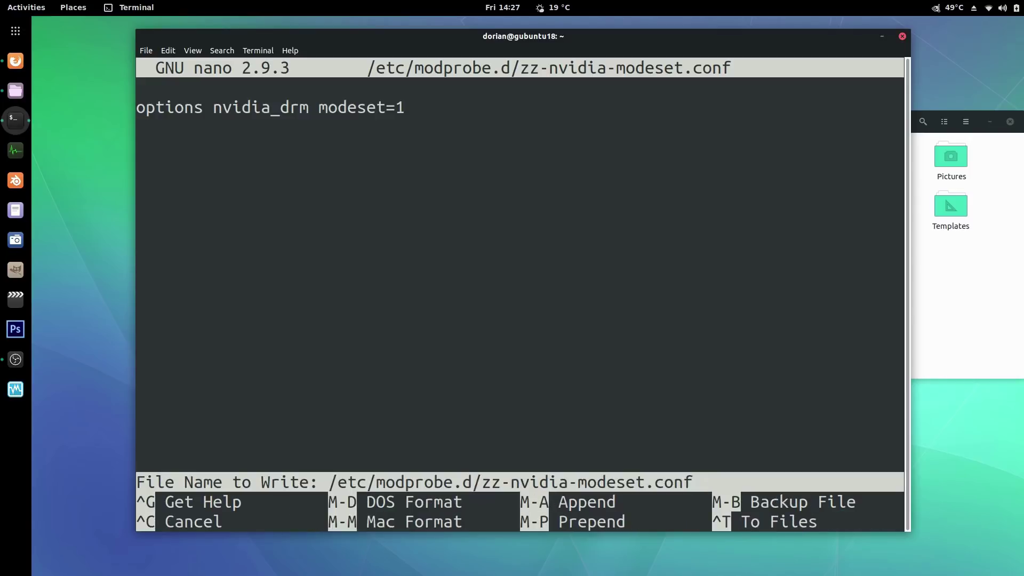
{"action": "key", "text": "Return"}
{"action": "key", "text": "ctrl+x"}
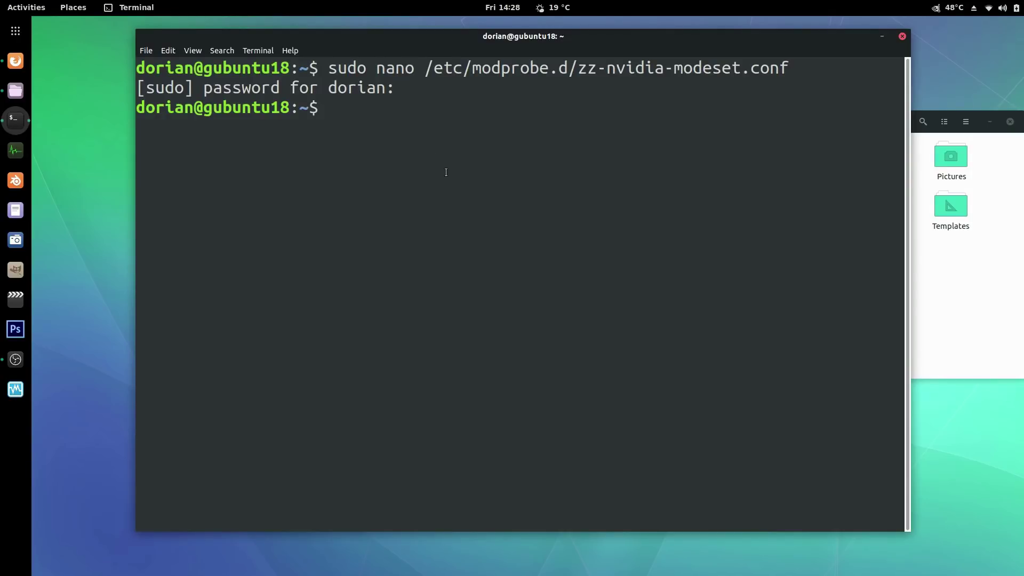
Reopen /etc/modprobe.d/zz-nvidia-modeset.conf in nano with sudo
{"action": "key", "text": "Up"}
{"action": "key", "text": "Return"}
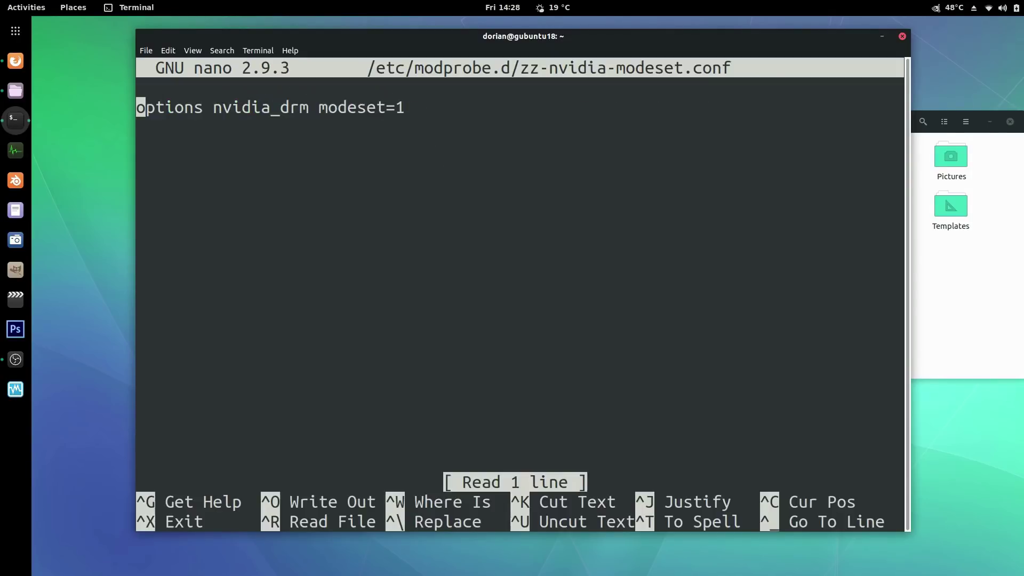
Insert 390_ before drm in the options line's nvidia_drm module name, and delete it again
{"action": "key", "text": "Right"}
{"action": "key", "text": "Right"}
{"action": "key", "text": "Right"}
{"action": "key", "text": "Right"}
{"action": "key", "text": "Right"}
{"action": "key", "text": "Right"}
{"action": "key", "text": "Right"}
{"action": "key", "text": "Right"}
{"action": "key", "text": "Right"}
{"action": "key", "text": "Right"}
{"action": "key", "text": "Right"}
{"action": "key", "text": "Right"}
{"action": "key", "text": "Right"}
{"action": "key", "text": "Right"}
{"action": "key", "text": "Right"}
{"action": "key", "text": "Right"}
{"action": "key", "text": "Left"}
{"action": "type", "text": "390_"}
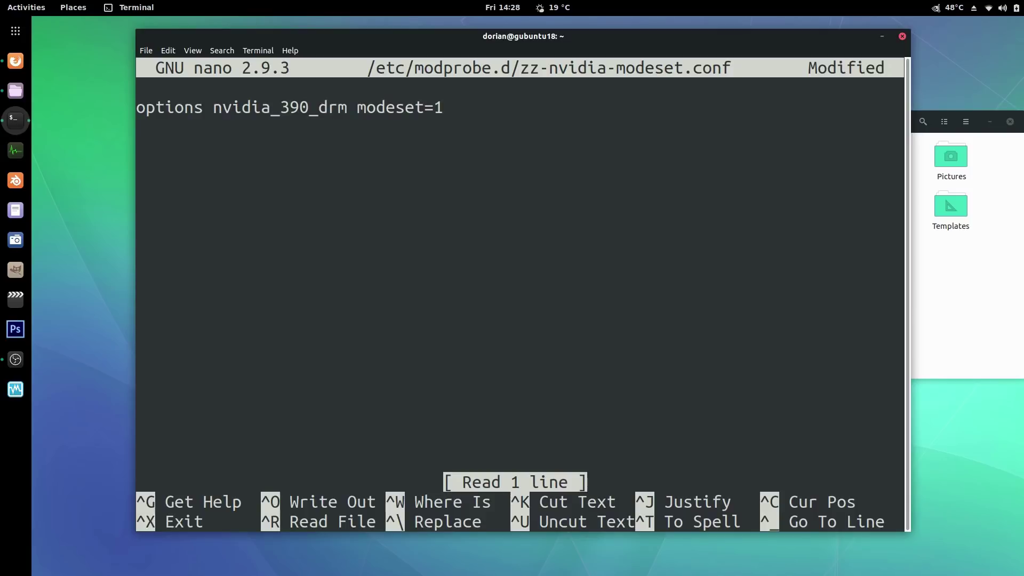
{"action": "key", "text": "BackSpace"}
{"action": "key", "text": "BackSpace"}
{"action": "key", "text": "BackSpace"}
{"action": "key", "text": "BackSpace"}
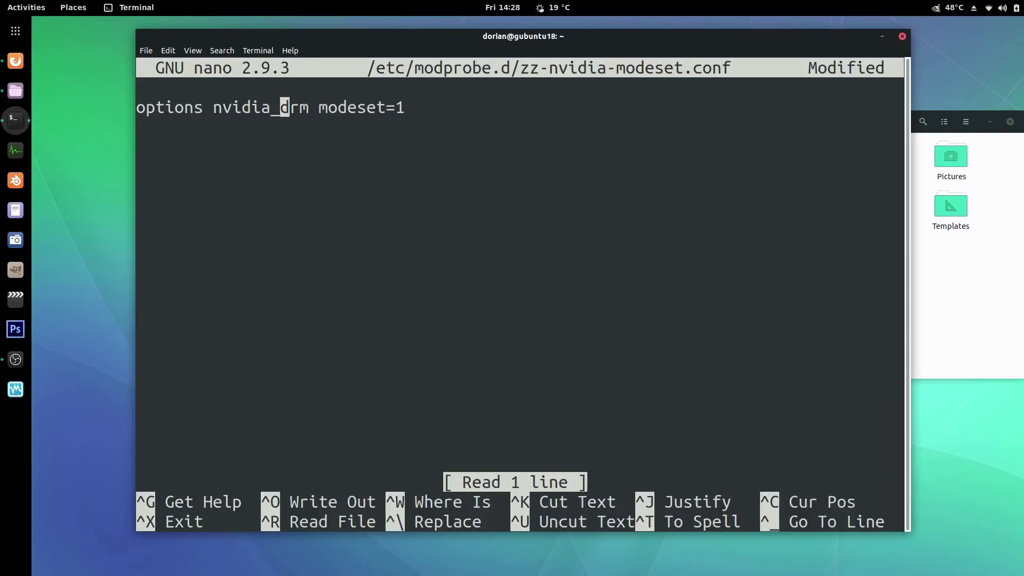